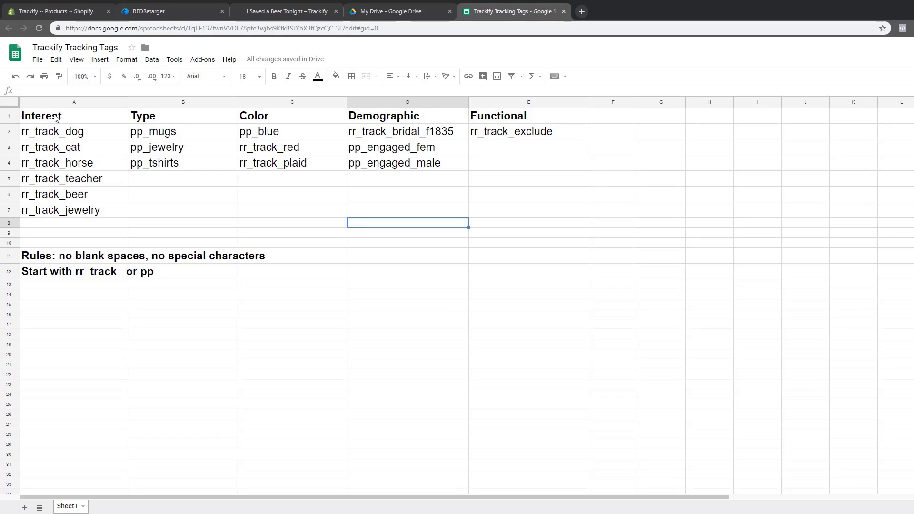
# Step: Review the tags in the Interest column, from rr_track_dog down to rr_track_jewelry
pyautogui.moveTo(58, 121); pyautogui.dragTo(62, 219)
pyautogui.click(92, 238)
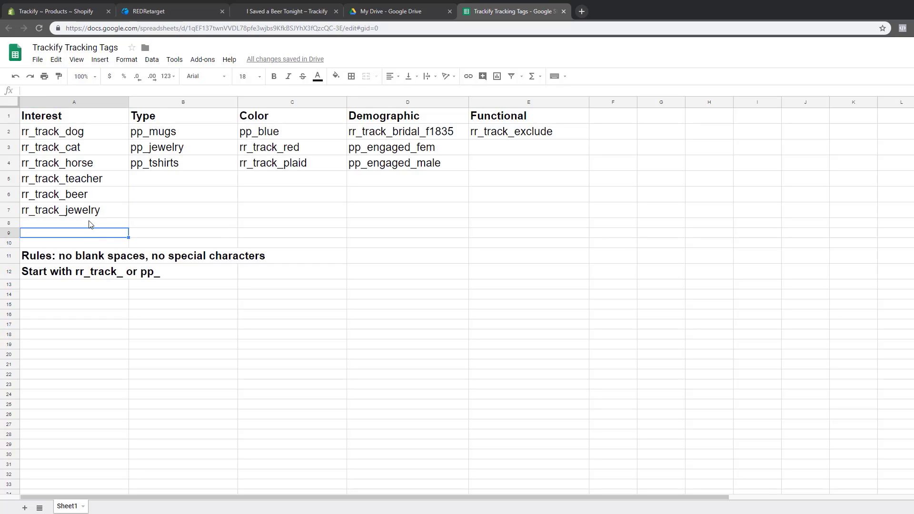
pyautogui.click(54, 137)
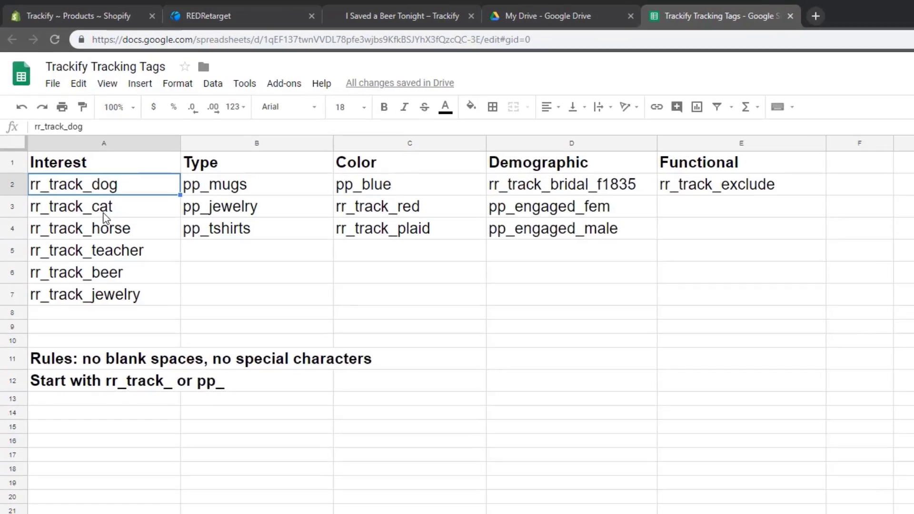
pyautogui.click(73, 151)
pyautogui.click(74, 162)
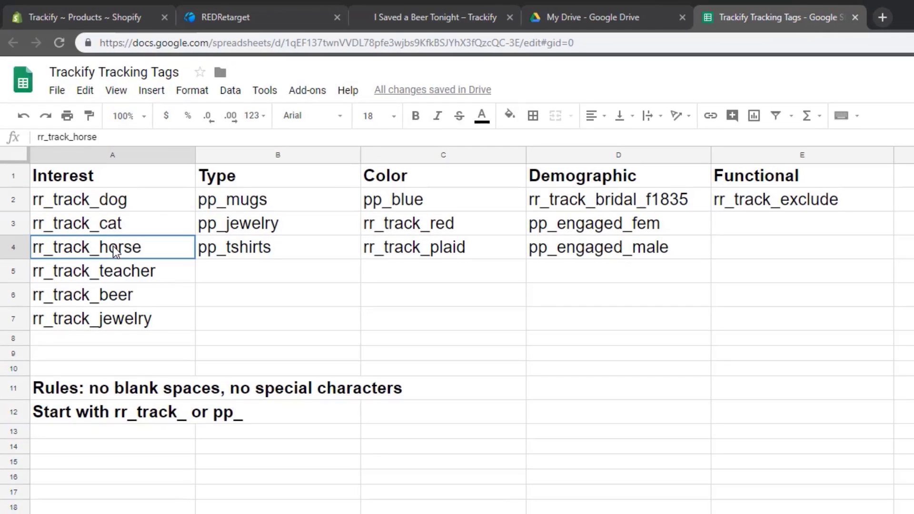
pyautogui.click(114, 270)
pyautogui.click(112, 295)
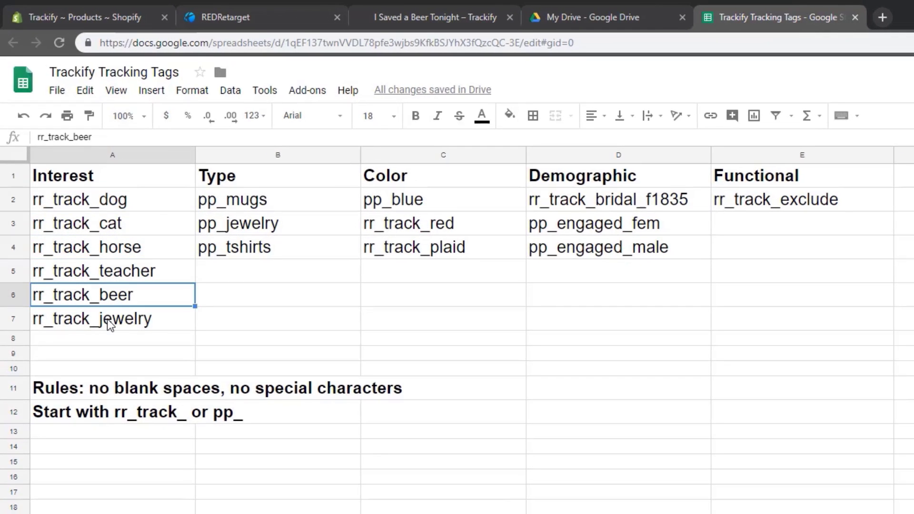
pyautogui.click(107, 319)
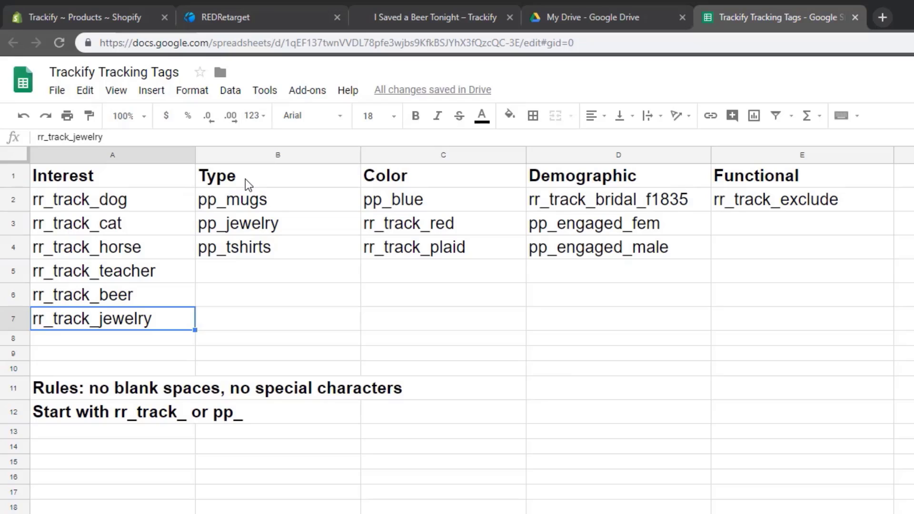
# Step: Review the tag examples in the Type, Color and Demographic columns, including rr_track_bridal_f1835
pyautogui.click(252, 198)
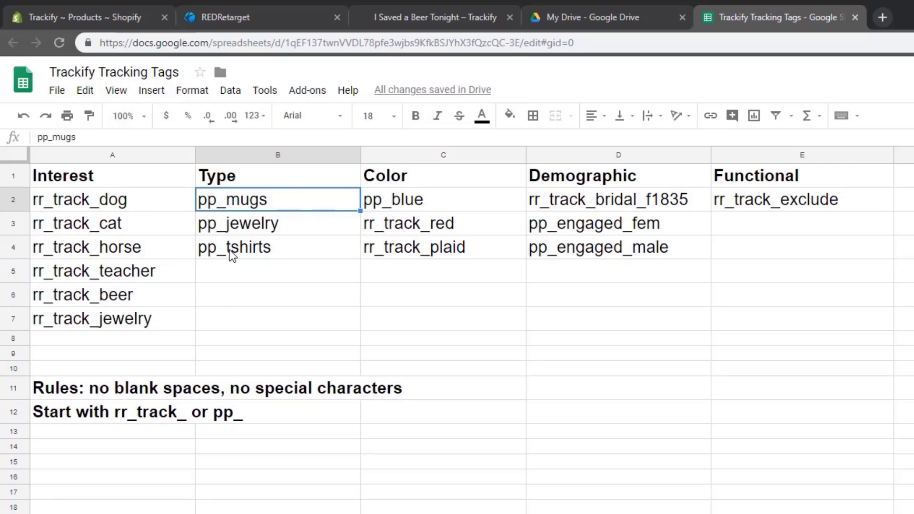
pyautogui.click(230, 268)
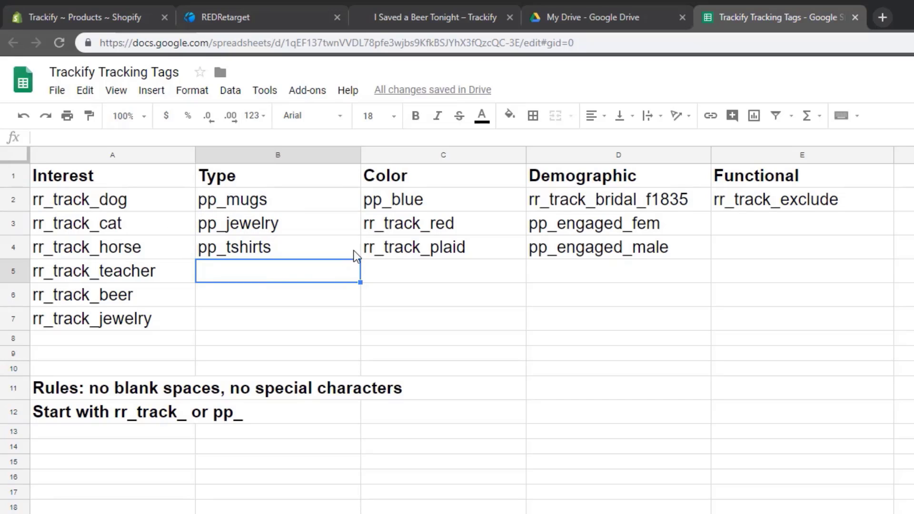
pyautogui.click(416, 174)
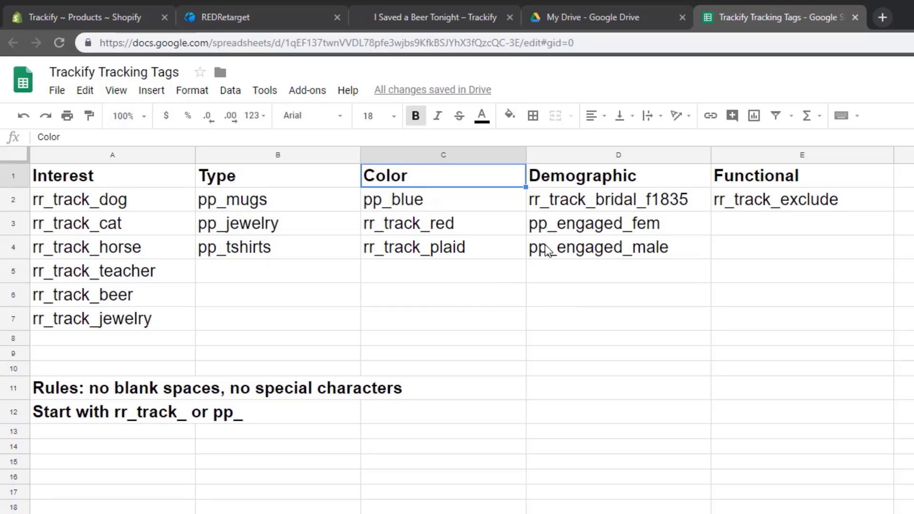
pyautogui.click(597, 183)
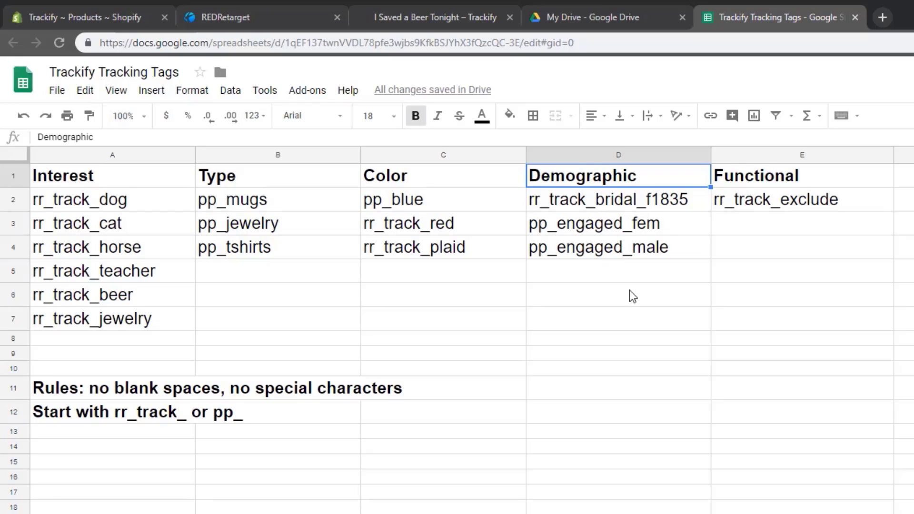
pyautogui.click(575, 199)
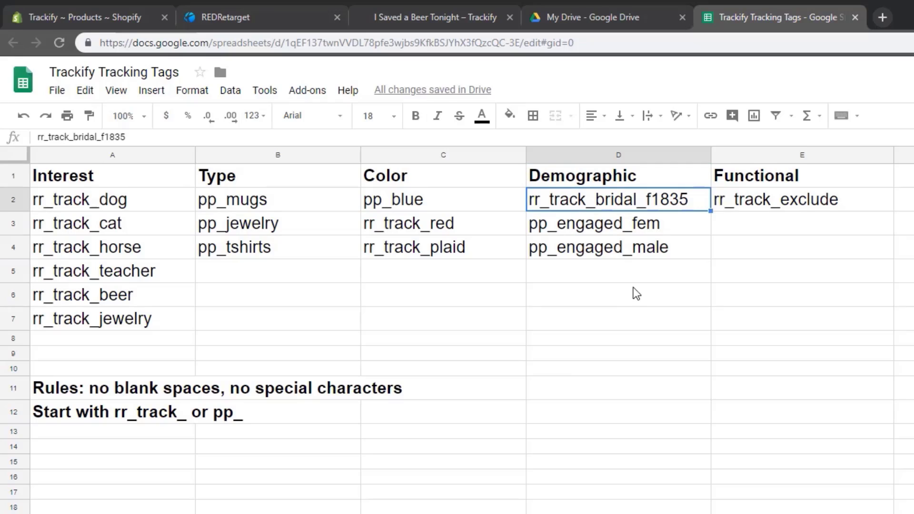
# Step: Add the tag pp_bestsellers in cell E3, below rr_track_exclude in the Functional column
pyautogui.click(765, 199)
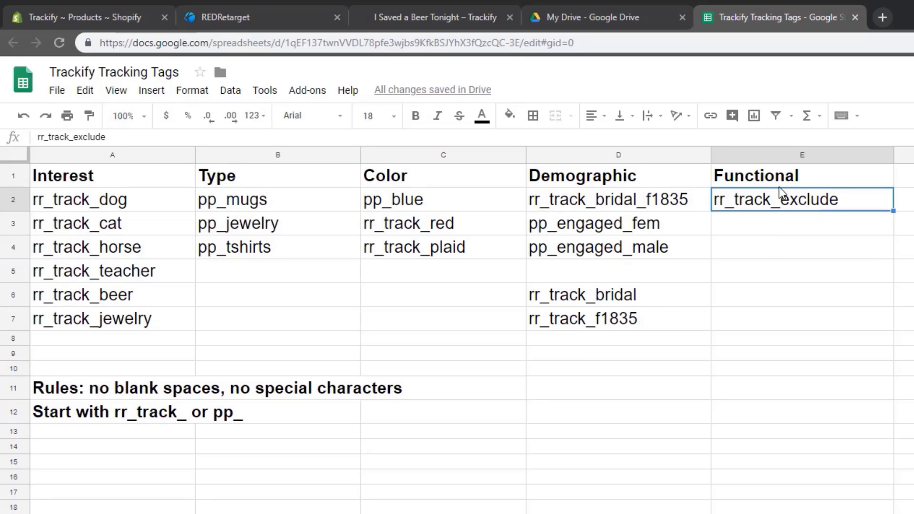
pyautogui.click(760, 229)
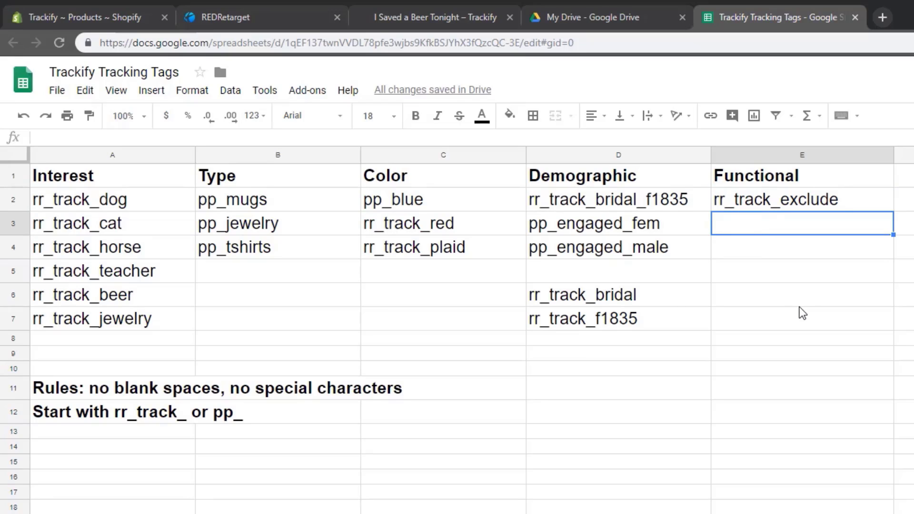
pyautogui.write('pp_bes')
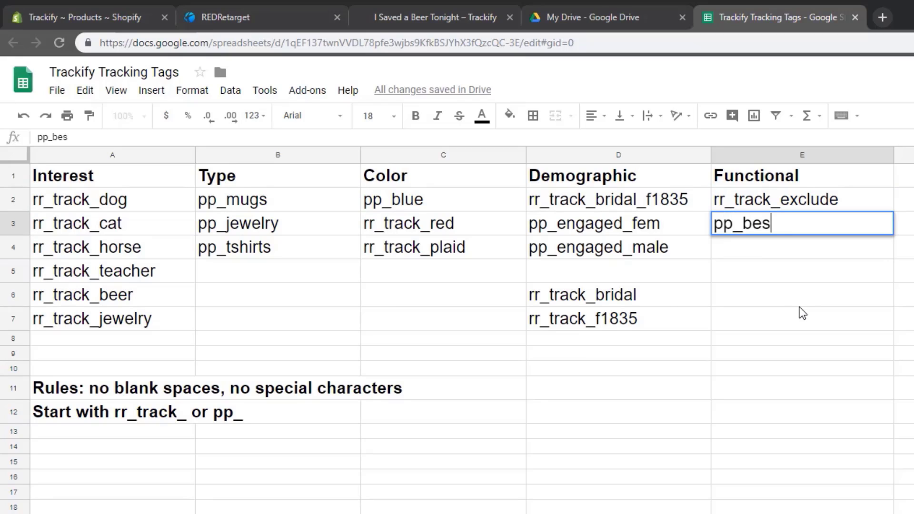
pyautogui.write('tsellers')
pyautogui.press('Return')
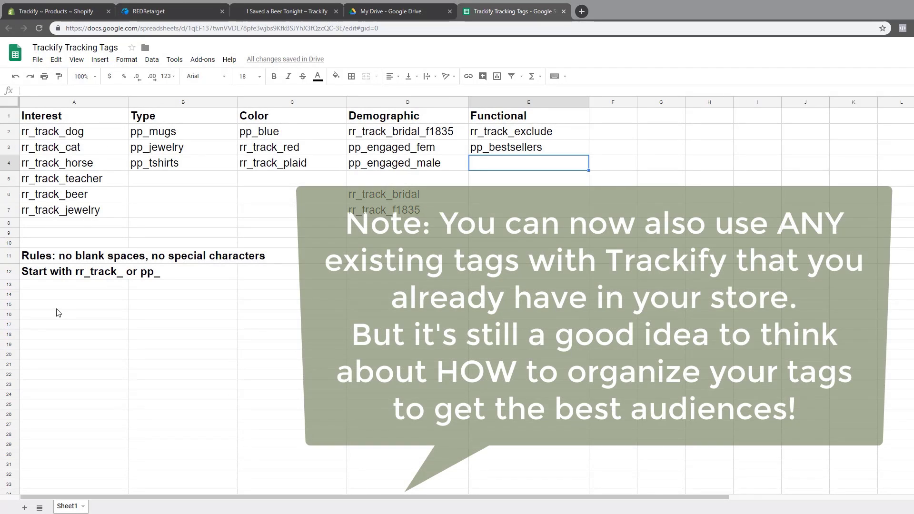
# Step: Enter pp_ in cell A13, directly below the rule about how tags start
pyautogui.click(41, 278)
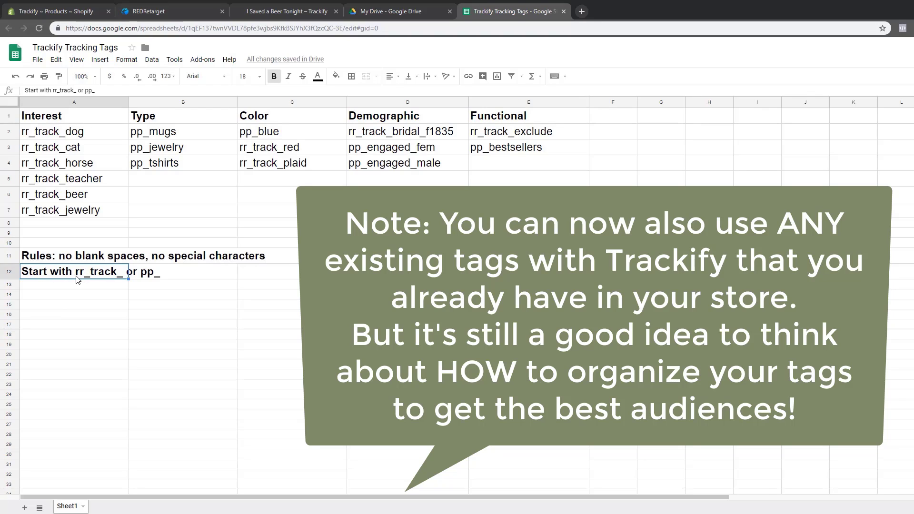
pyautogui.click(114, 286)
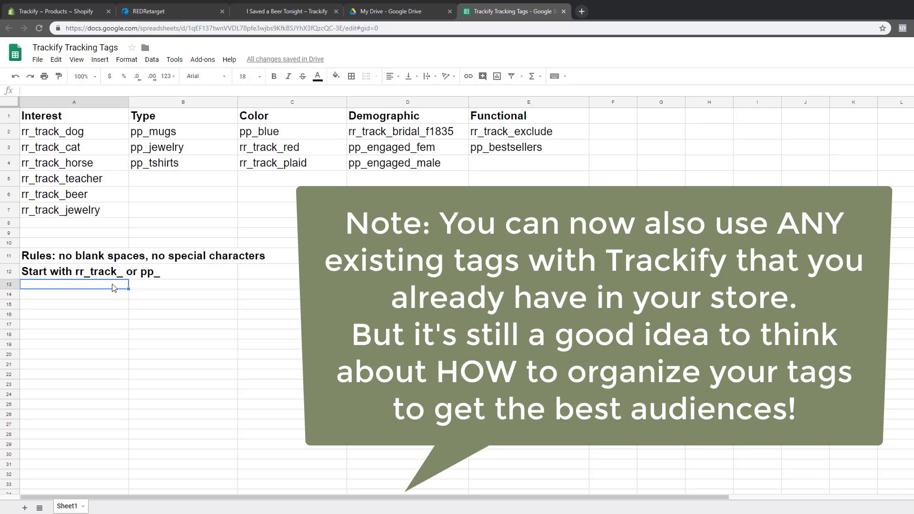
pyautogui.write('pp_')
pyautogui.press('Return')
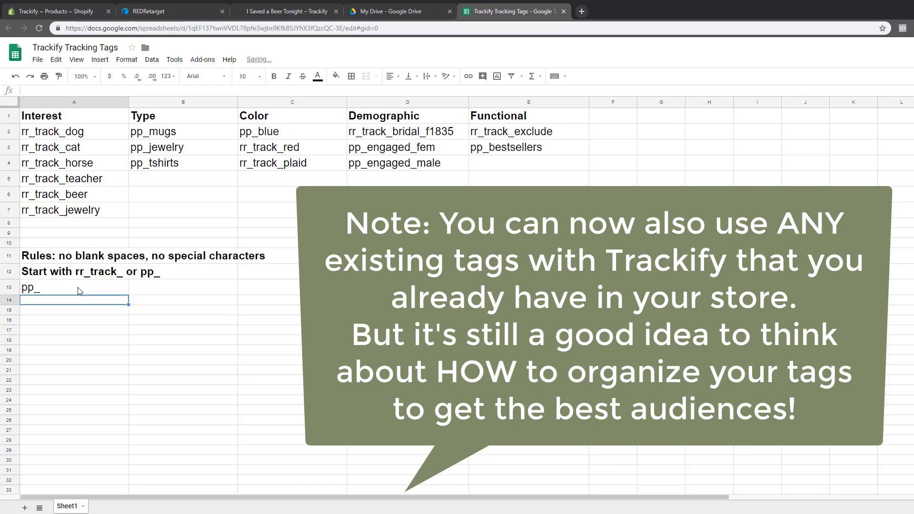
# Step: Remove "or pp_" from the rule in cell A12 and make pp_ in cell A13 bold
pyautogui.doubleClick(122, 271)
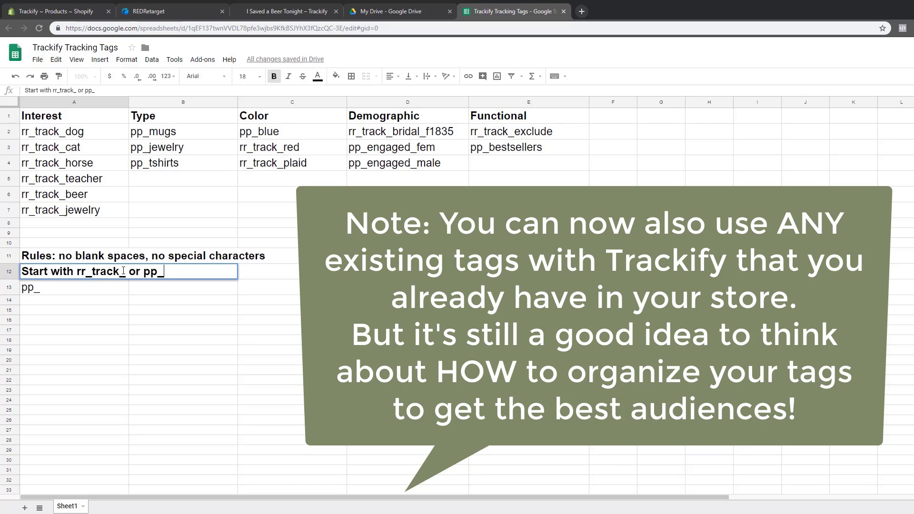
pyautogui.moveTo(129, 274); pyautogui.dragTo(188, 276)
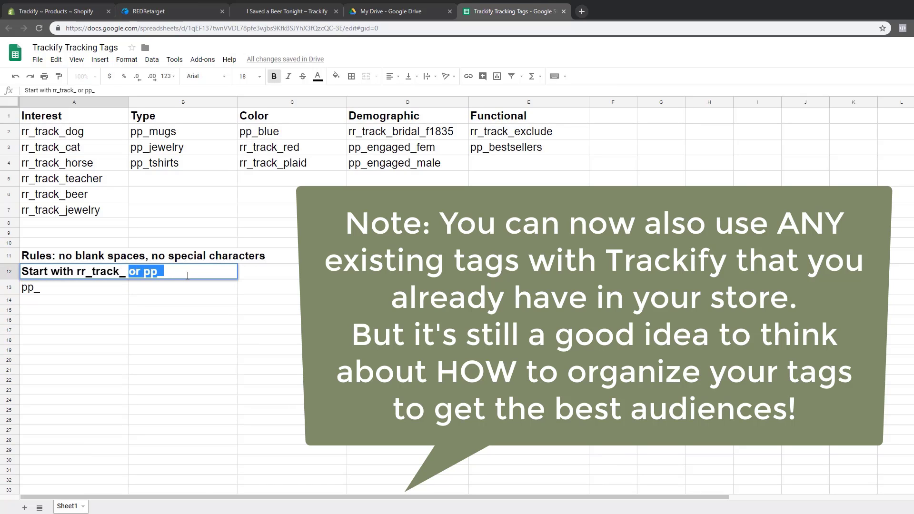
pyautogui.press('BackSpace')
pyautogui.click(43, 289)
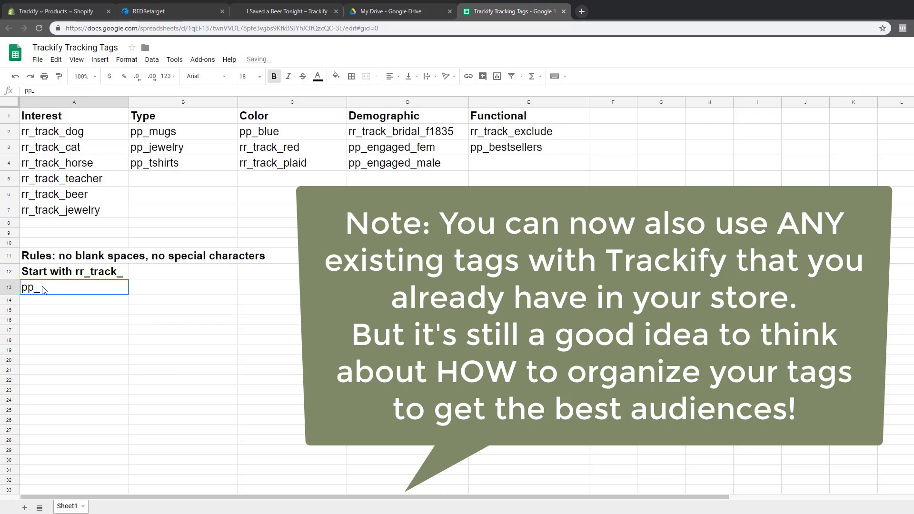
pyautogui.hotkey('ctrl', 'b')
pyautogui.click(84, 275)
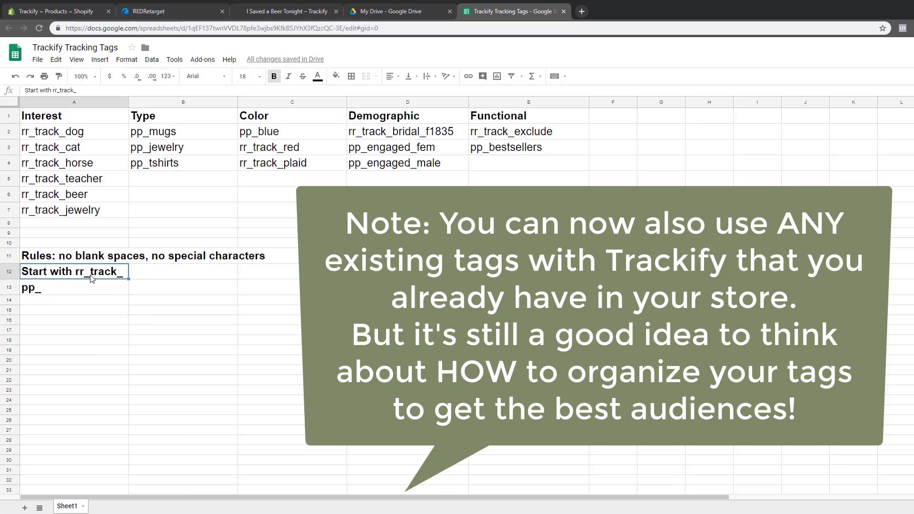
pyautogui.click(62, 299)
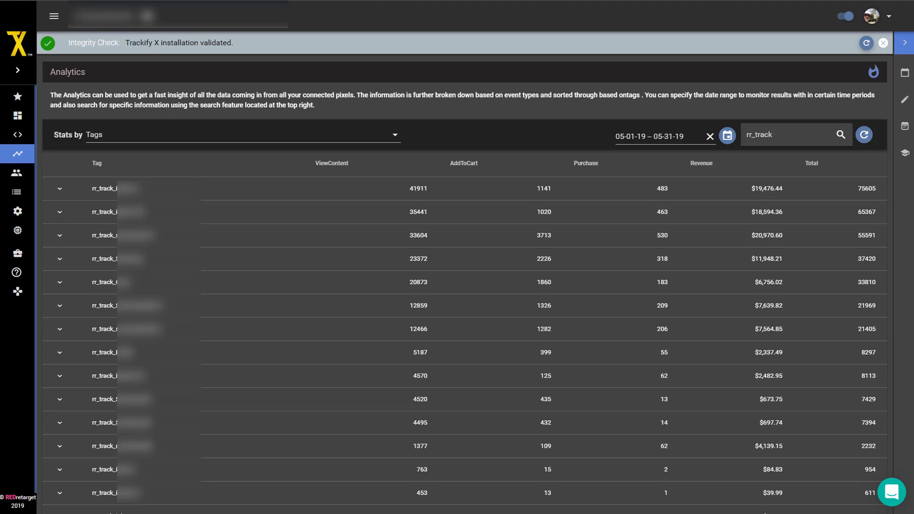
# Step: Switch to the Shopify admin and look through the product list for products that can share a tag
pyautogui.click(72, 14)
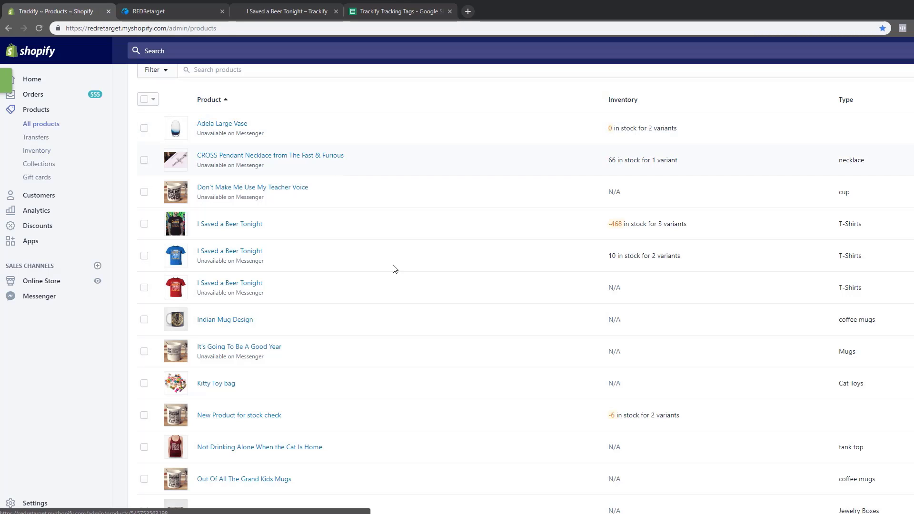
pyautogui.scroll(-3, 319, 441)
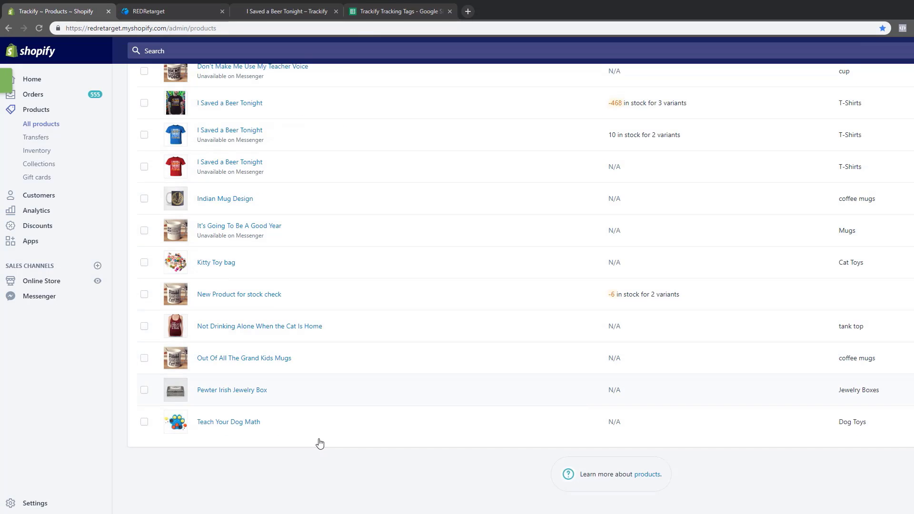
pyautogui.scroll(4, 319, 441)
pyautogui.scroll(2, 320, 443)
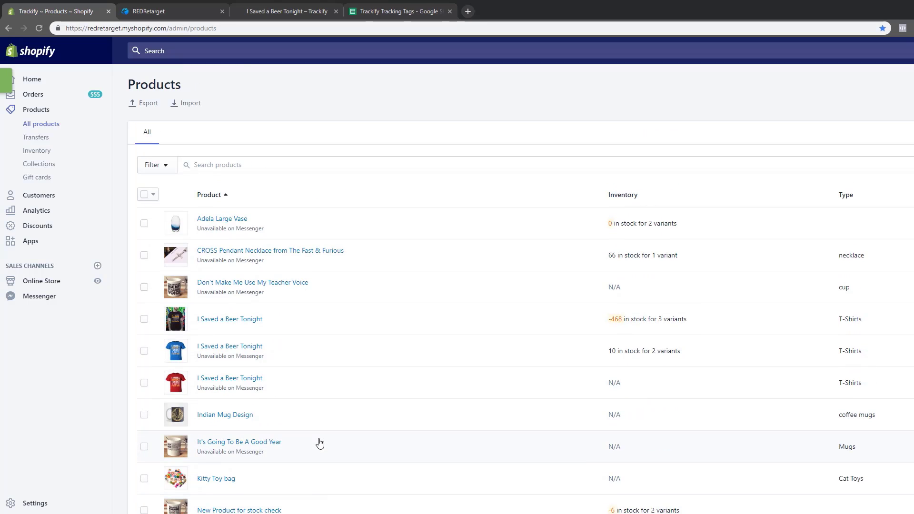
pyautogui.scroll(-2, 318, 394)
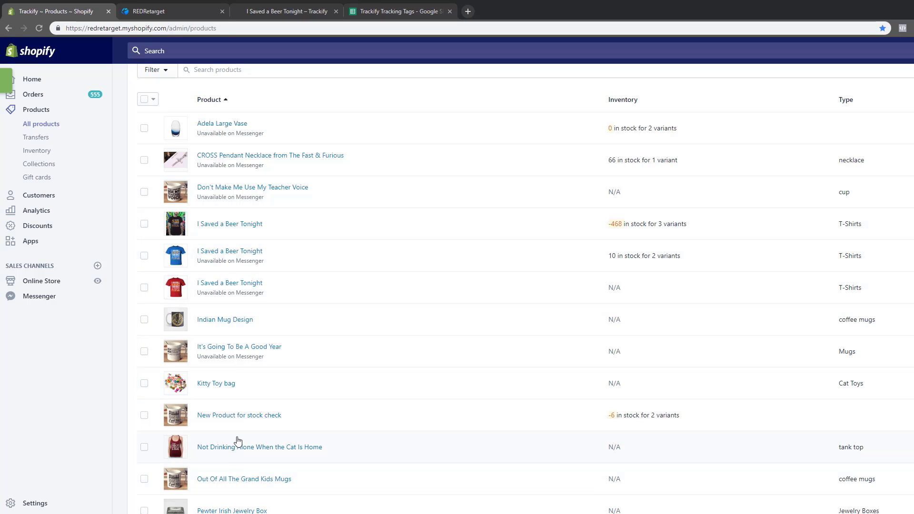
pyautogui.scroll(-2, 238, 440)
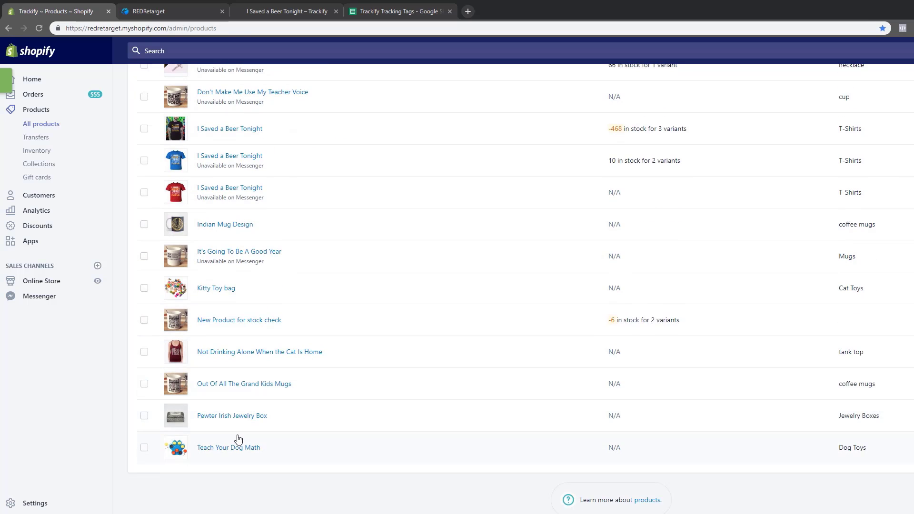
pyautogui.scroll(4, 239, 434)
pyautogui.scroll(-2, 240, 434)
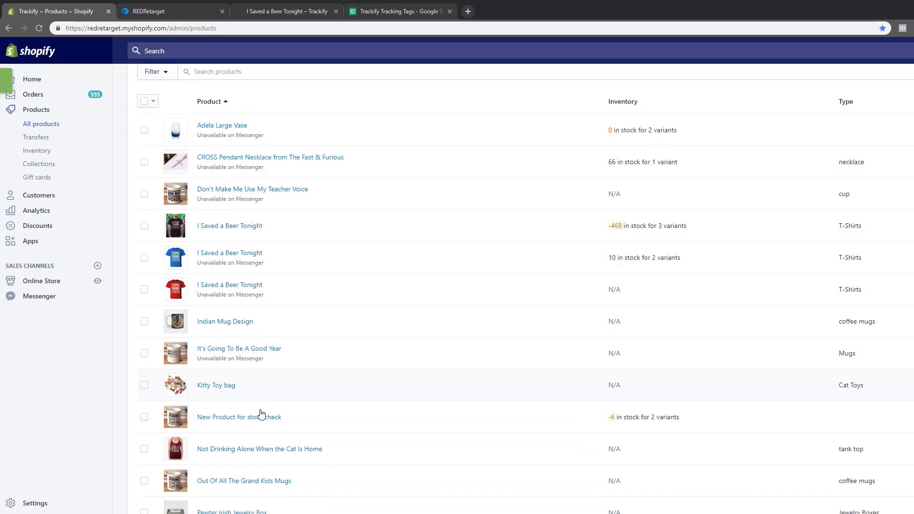
pyautogui.scroll(1, 327, 330)
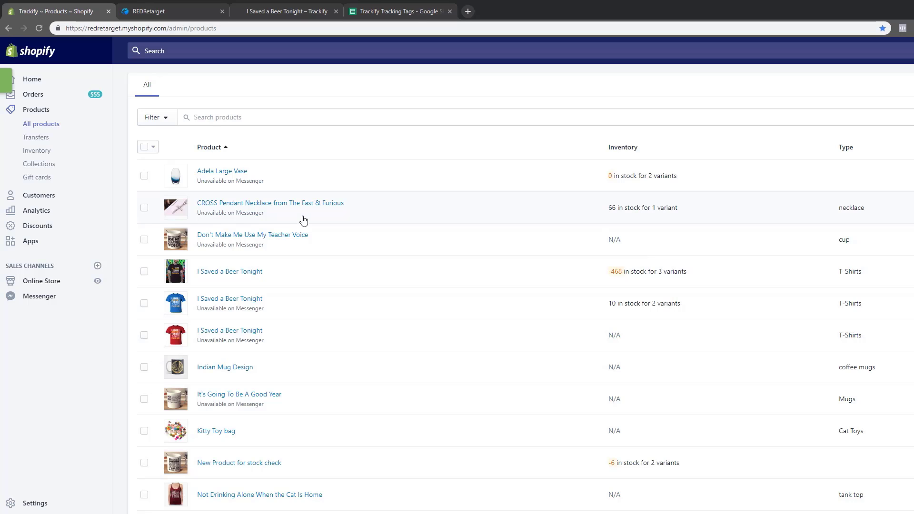
# Step: Select the CROSS Pendant Necklace and the Pewter Irish Jewelry Box and start adding tags to both products
pyautogui.click(144, 208)
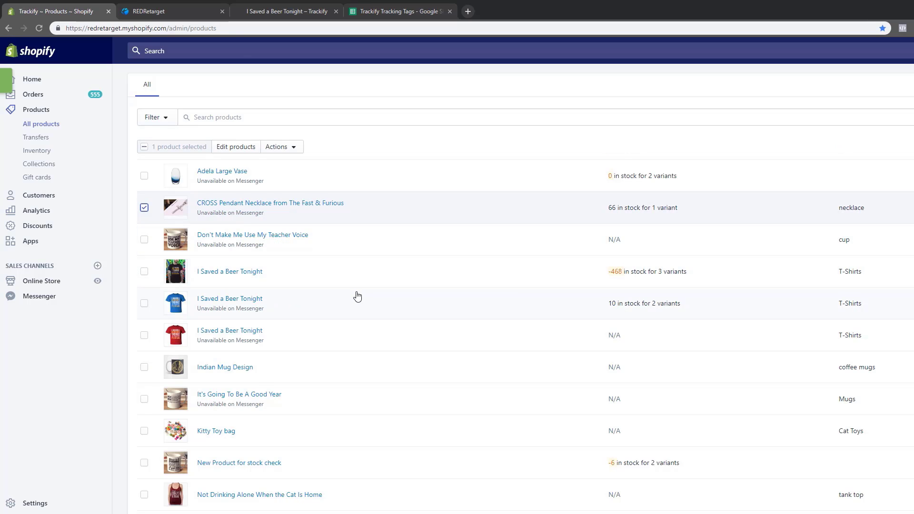
pyautogui.scroll(-3, 357, 297)
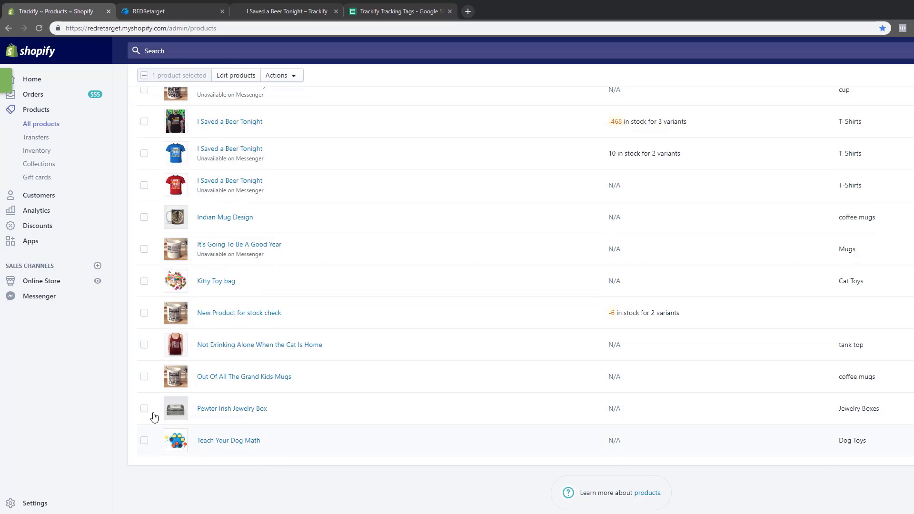
pyautogui.click(145, 410)
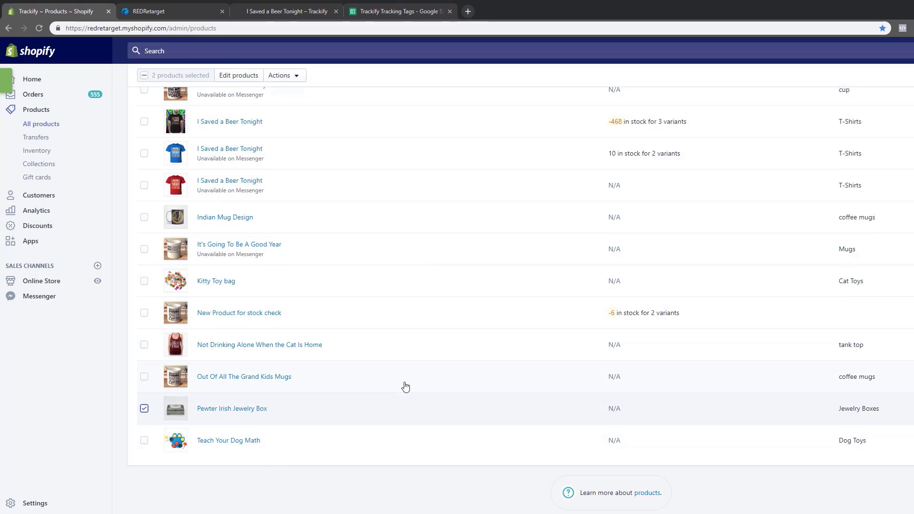
pyautogui.scroll(3, 405, 387)
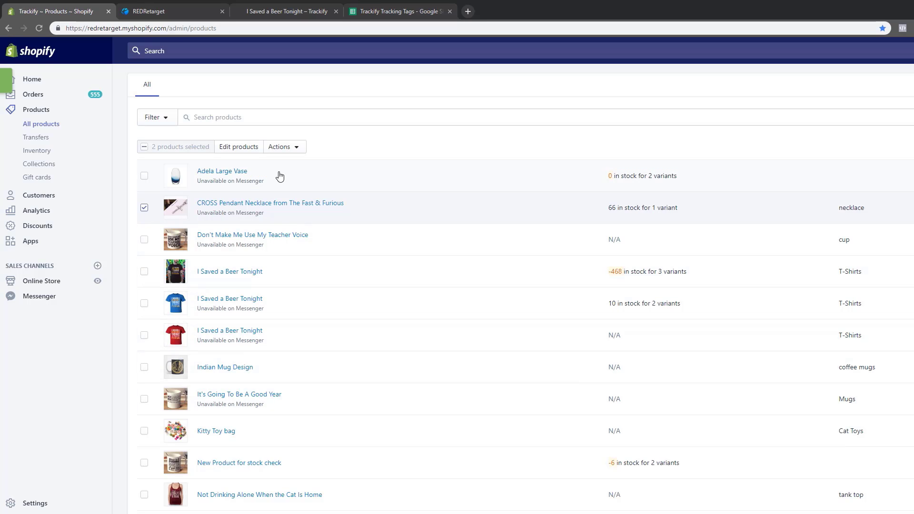
pyautogui.click(298, 148)
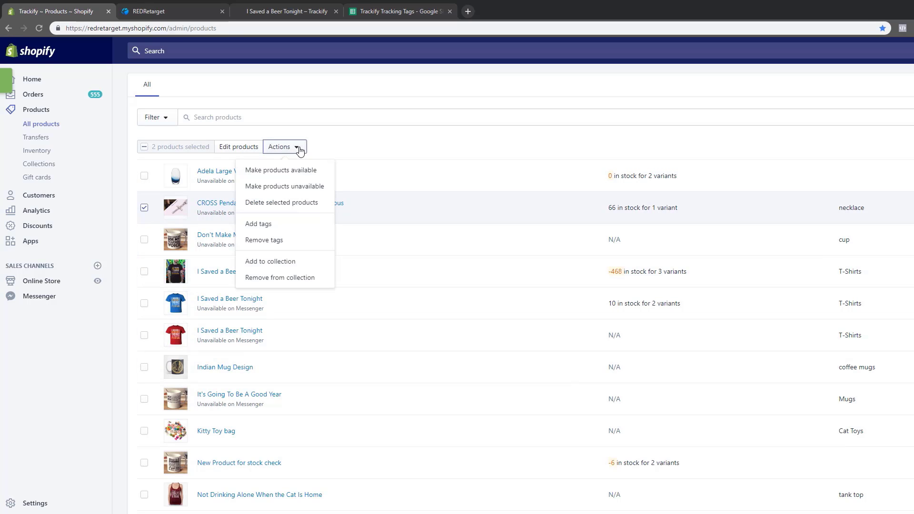
pyautogui.click(261, 226)
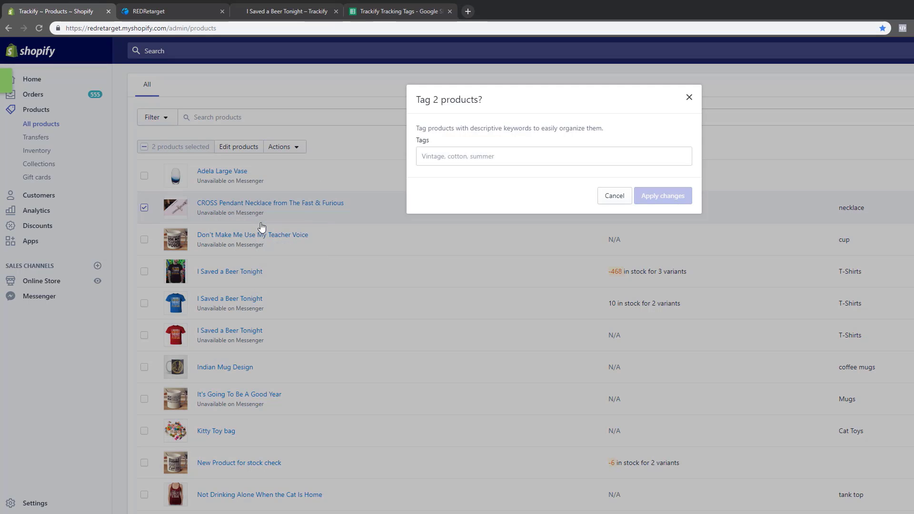
# Step: Enter rr_track_jewelry as the tag for the necklace and the jewelry box
pyautogui.click(498, 162)
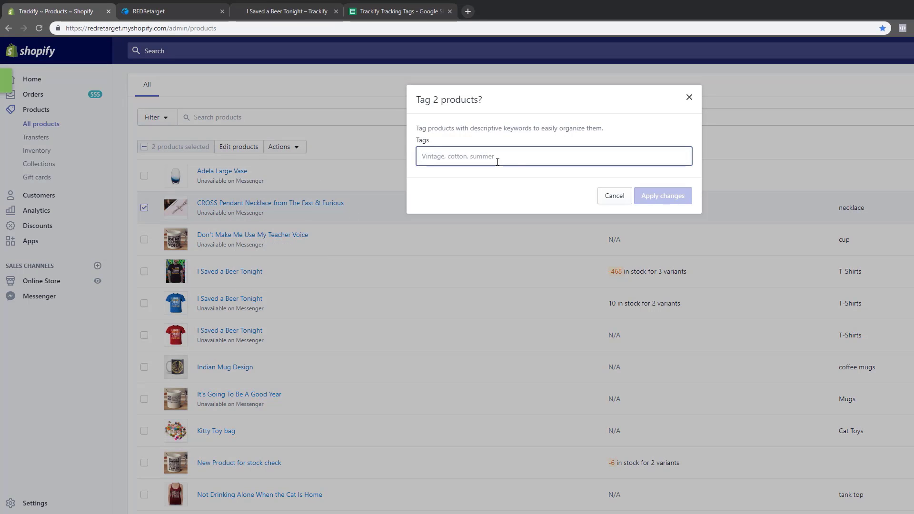
pyautogui.write('rr_track')
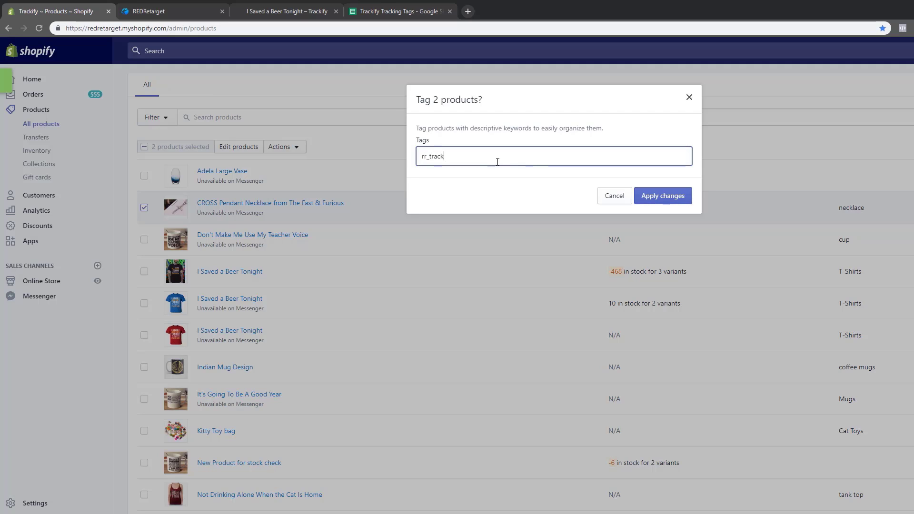
pyautogui.write('_')
pyautogui.write('jewelry')
pyautogui.write('box')
pyautogui.press('BackSpace')
pyautogui.write('&$%')
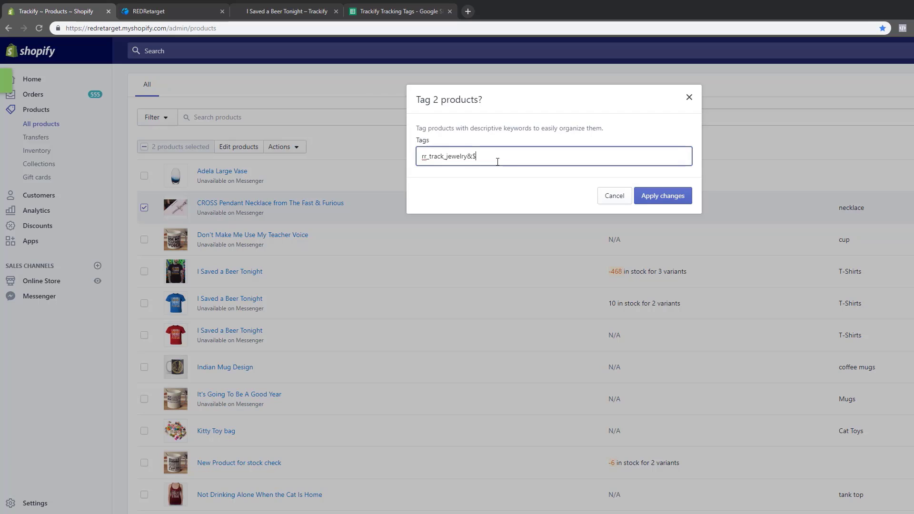
pyautogui.hotkey('shift', 'Left')
pyautogui.hotkey('shift', 'Left')
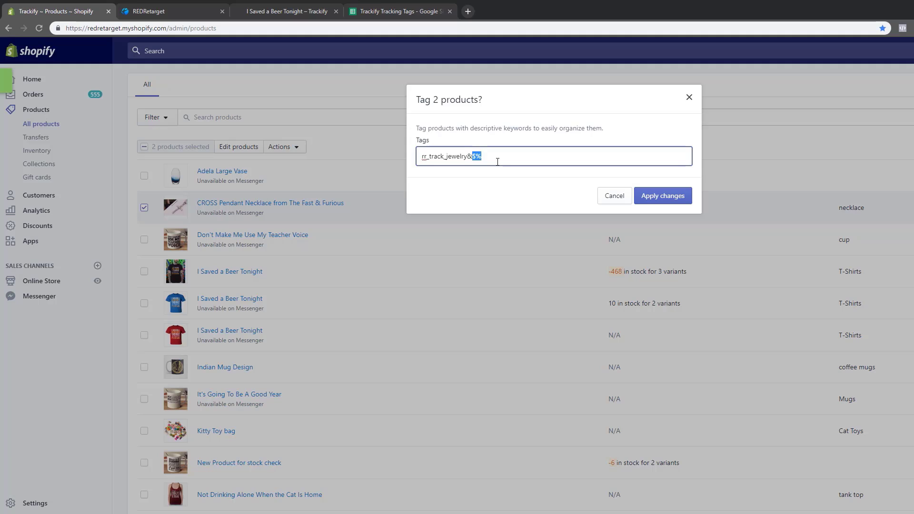
pyautogui.press('BackSpace')
pyautogui.write('-_')
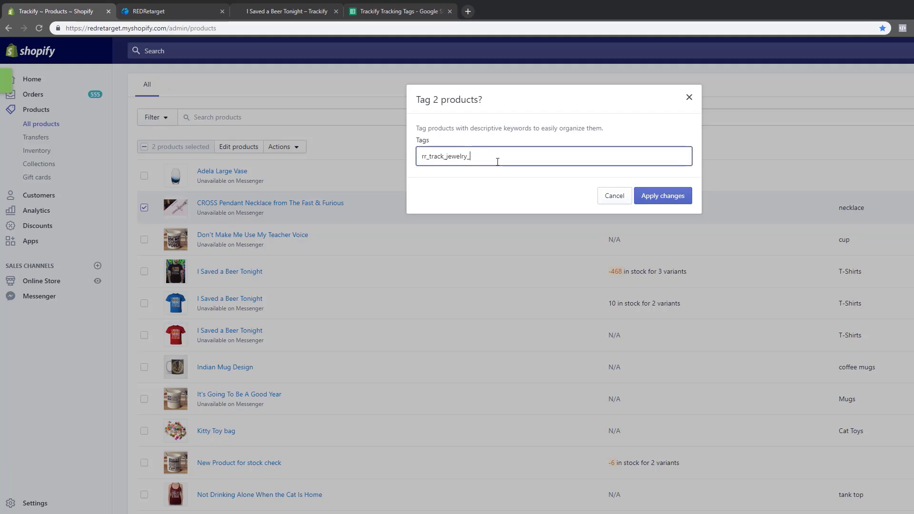
pyautogui.write('box')
pyautogui.press('BackSpace')
pyautogui.press('BackSpace')
pyautogui.press('BackSpace')
pyautogui.press('BackSpace')
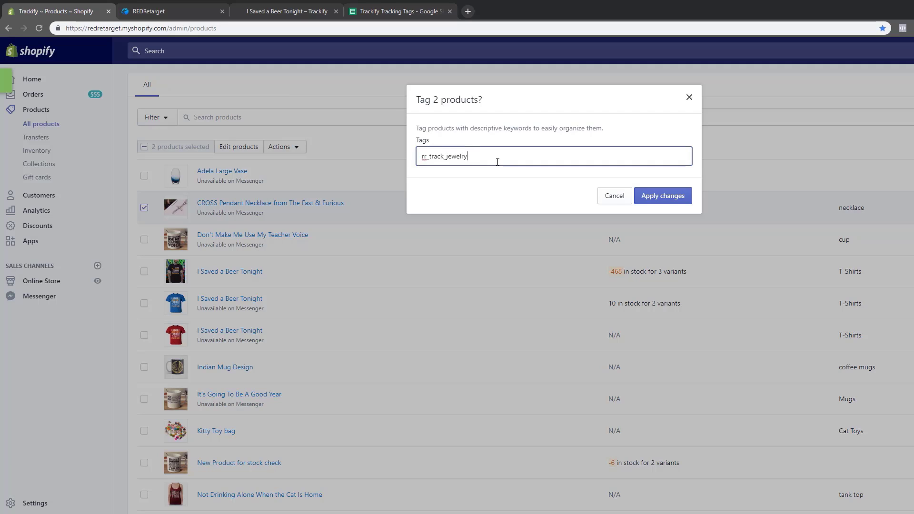
# Step: Apply the rr_track_jewelry tag to the necklace and jewelry box, and deselect both products
pyautogui.click(661, 199)
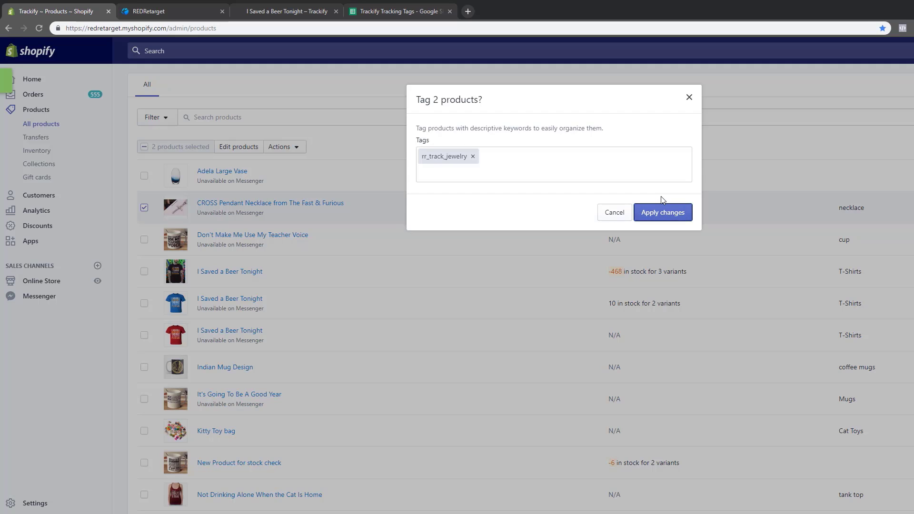
pyautogui.click(656, 214)
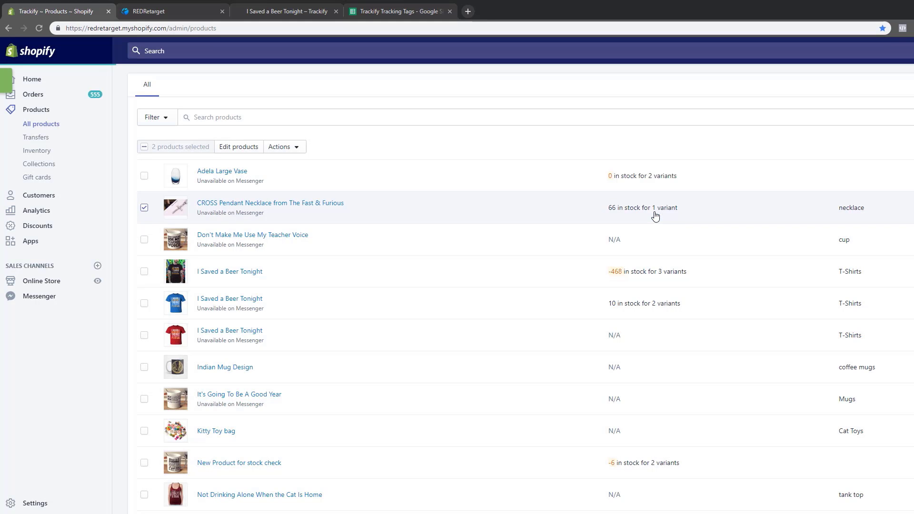
pyautogui.scroll(-2, 265, 479)
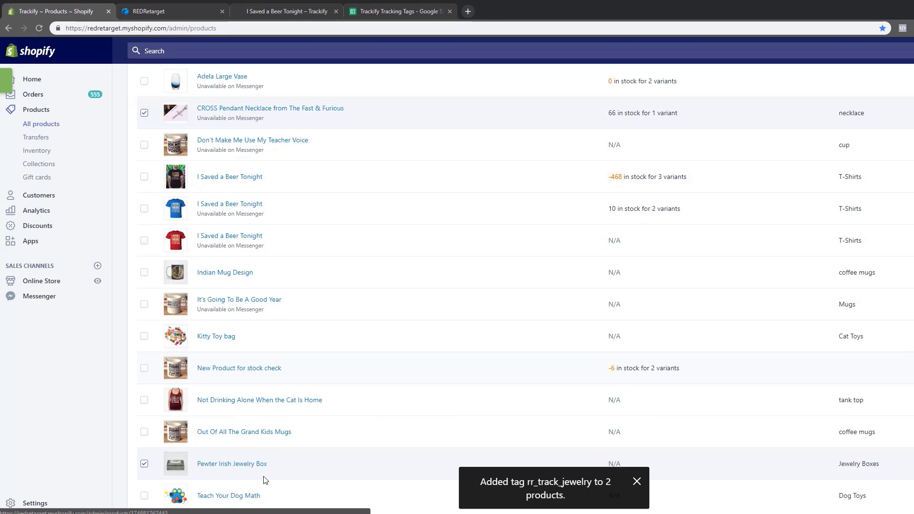
pyautogui.click(144, 457)
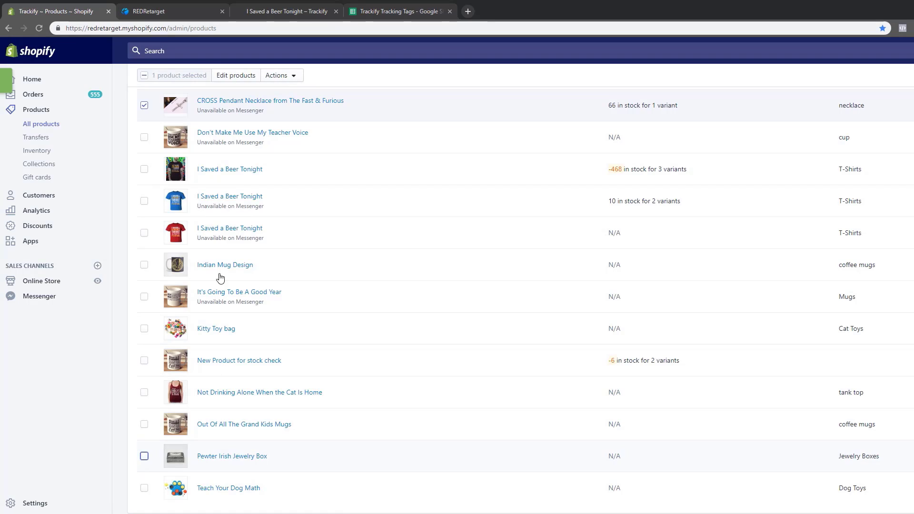
pyautogui.scroll(2, 220, 278)
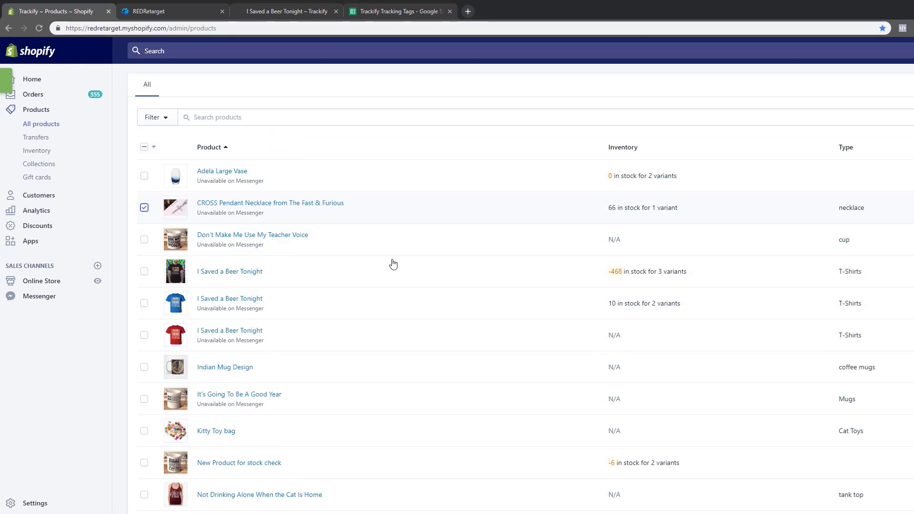
# Step: Select the three I Saved a Beer Tonight T-shirts and the Not Drinking Alone When the Cat Is Home tank top
pyautogui.scroll(-1, 362, 345)
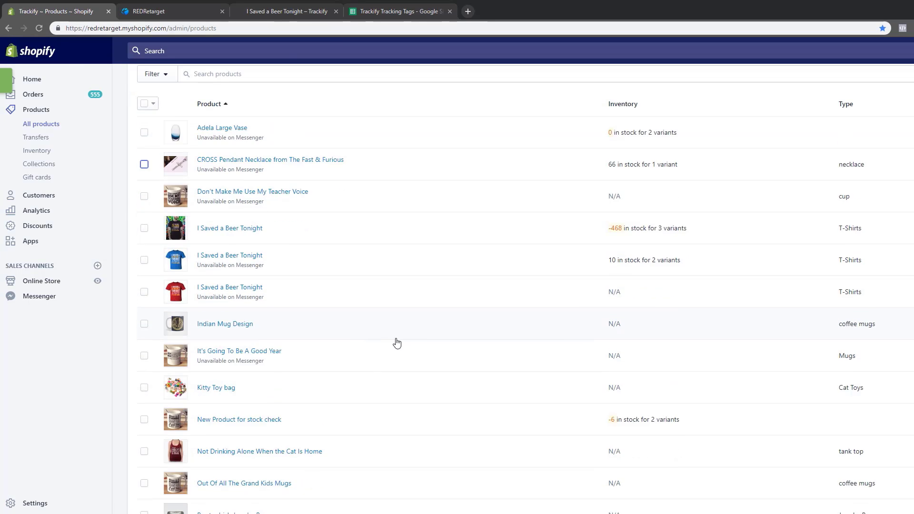
pyautogui.scroll(-1, 397, 343)
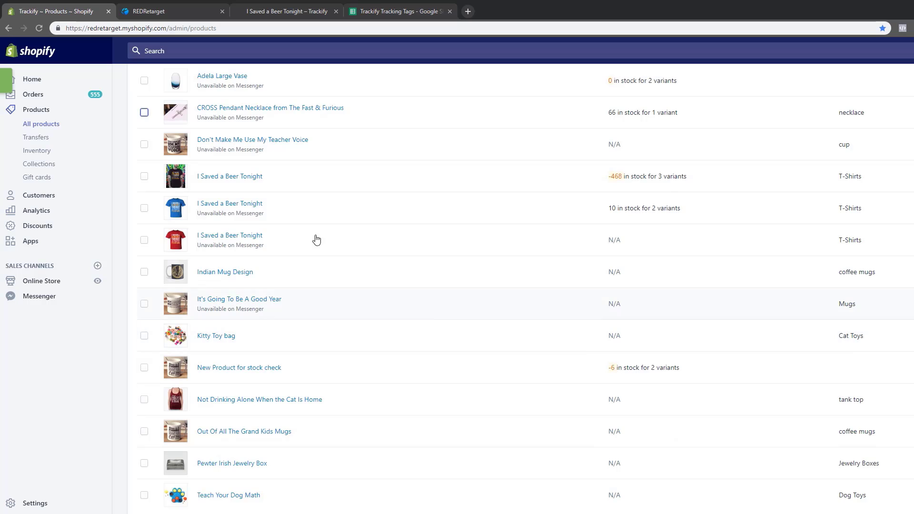
pyautogui.click(145, 179)
pyautogui.click(145, 202)
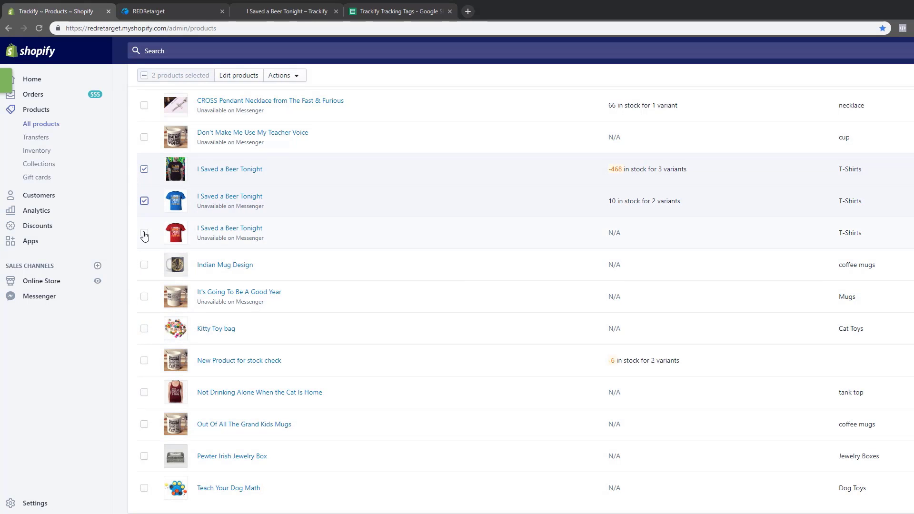
pyautogui.click(144, 234)
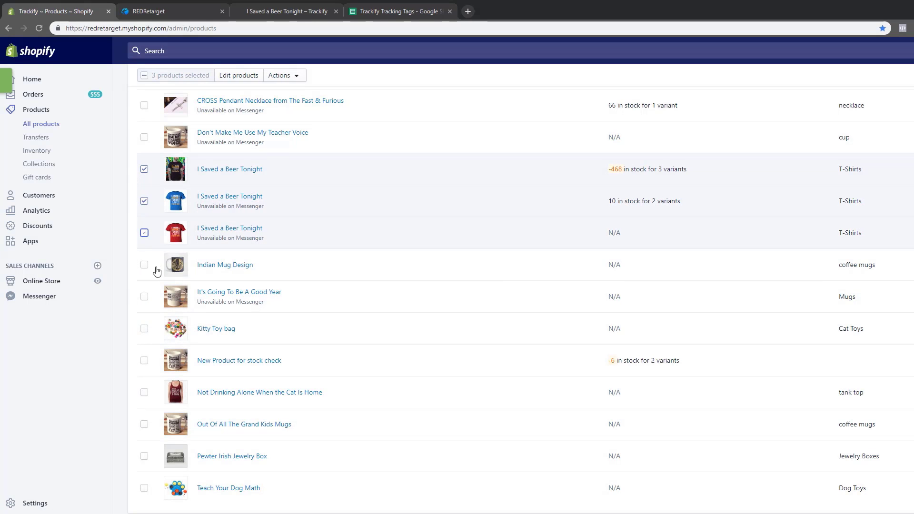
pyautogui.click(143, 394)
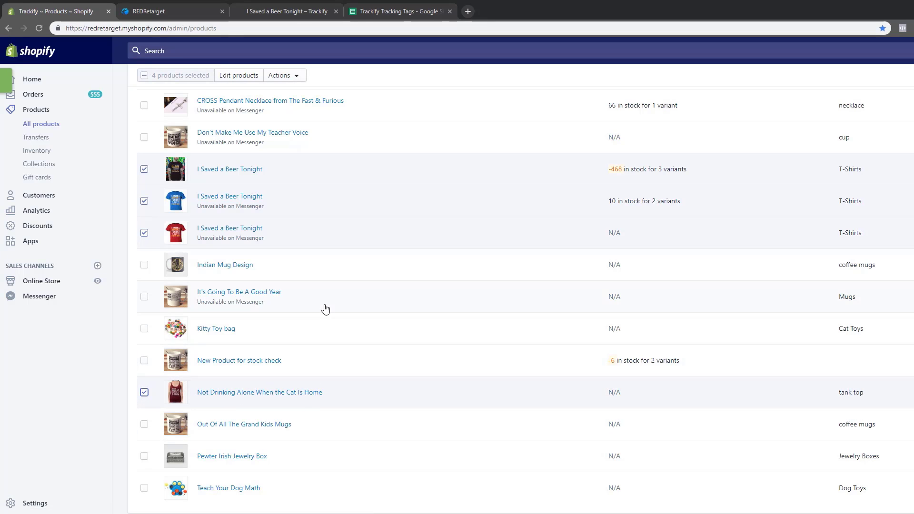
# Step: Start adding tags to the four selected shirts and enter pp_beer as the tag
pyautogui.scroll(1, 306, 257)
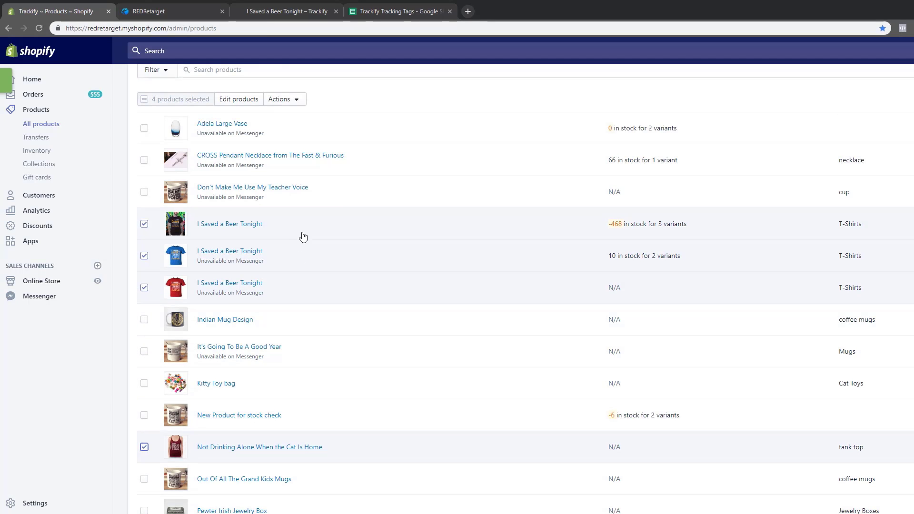
pyautogui.click(290, 101)
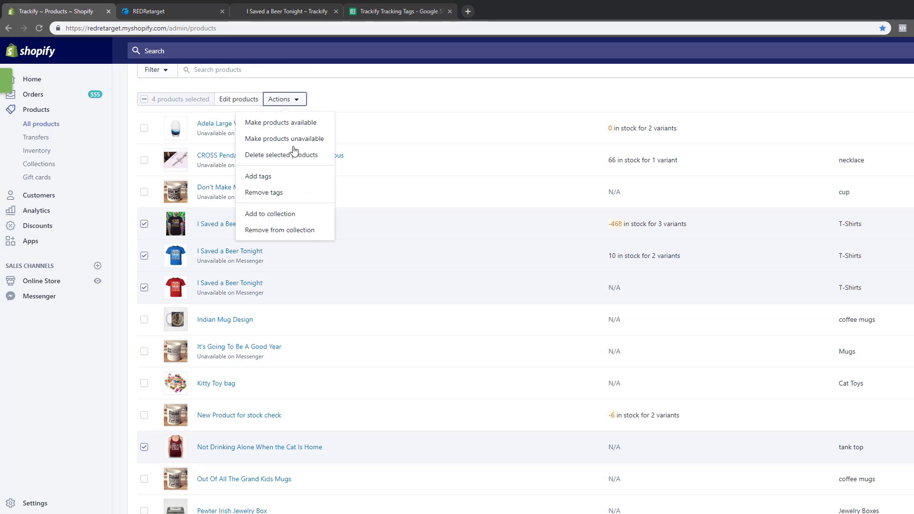
pyautogui.click(255, 177)
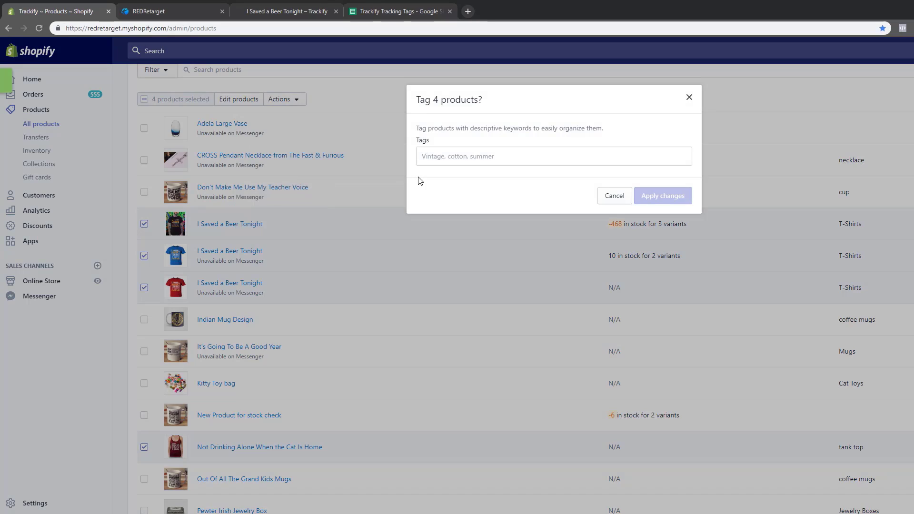
pyautogui.click(443, 155)
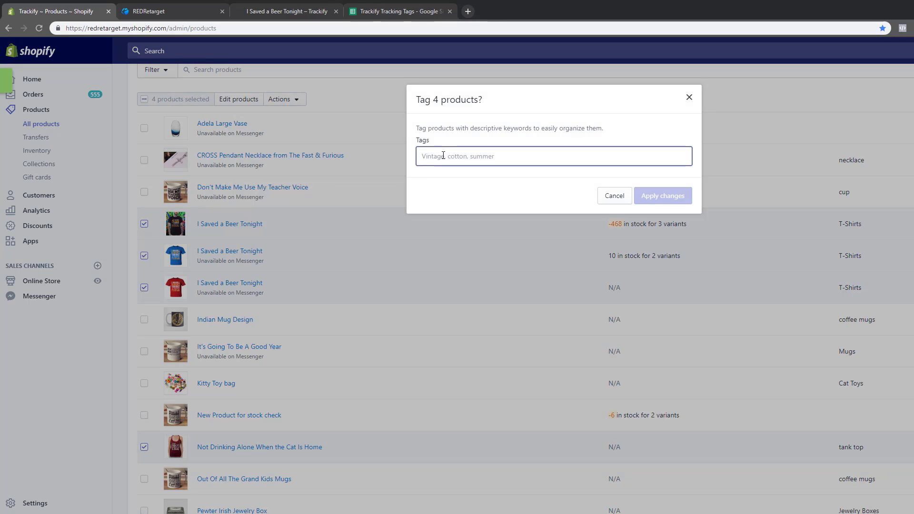
pyautogui.write('pp')
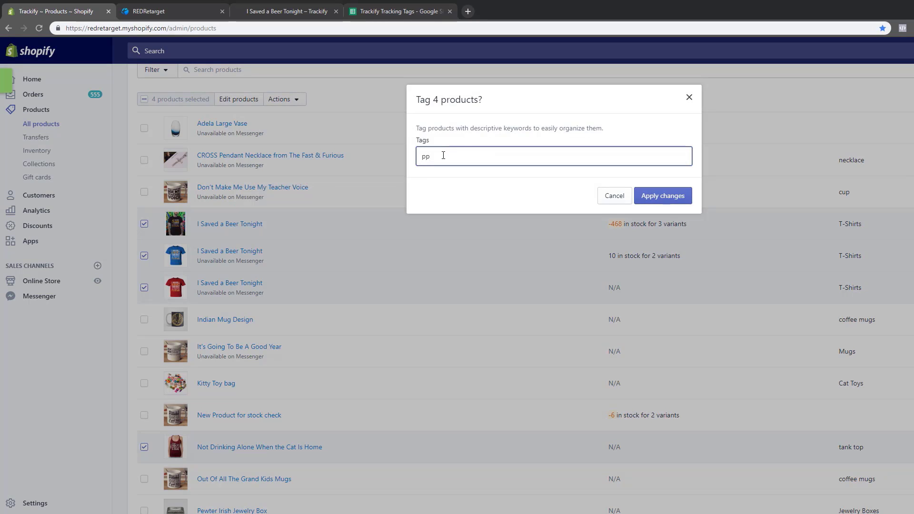
pyautogui.write('_be')
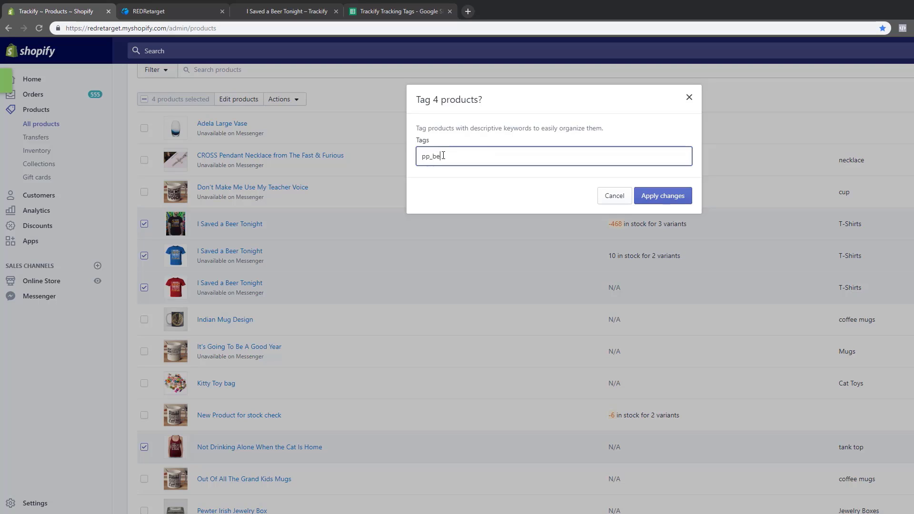
pyautogui.write('er')
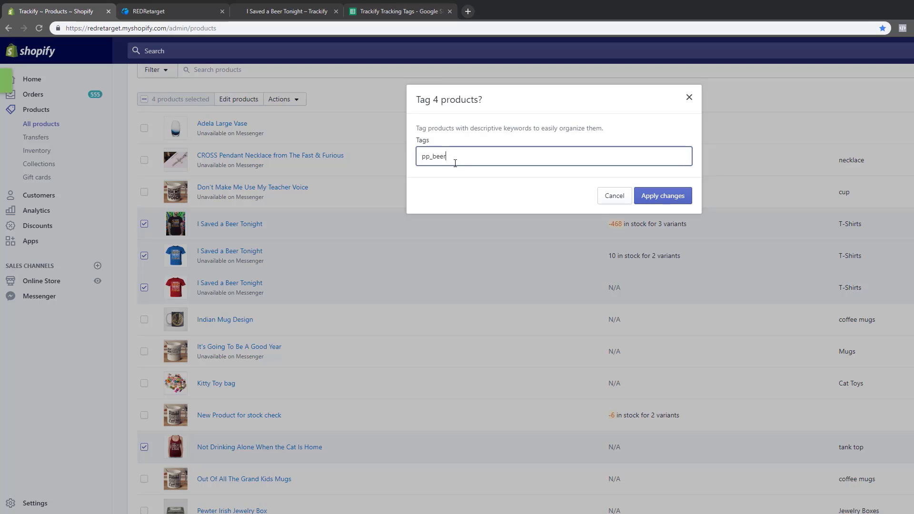
pyautogui.click(428, 160)
pyautogui.moveTo(428, 160); pyautogui.dragTo(420, 159)
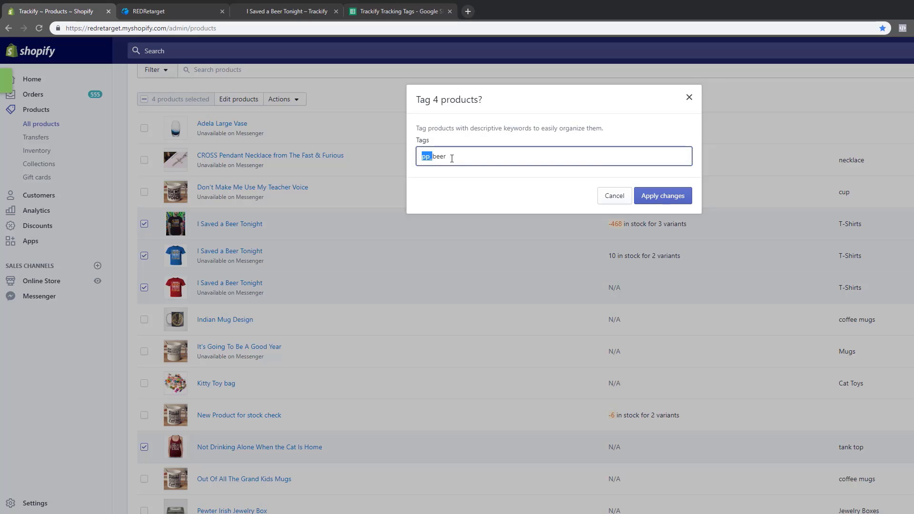
pyautogui.click(432, 156)
pyautogui.moveTo(432, 158); pyautogui.dragTo(417, 162)
pyautogui.click(475, 154)
pyautogui.moveTo(431, 156); pyautogui.dragTo(411, 162)
pyautogui.click(459, 159)
# Step: Apply the pp_beer tag to the selected T-shirts and tank top, and clear the product selection
pyautogui.click(672, 201)
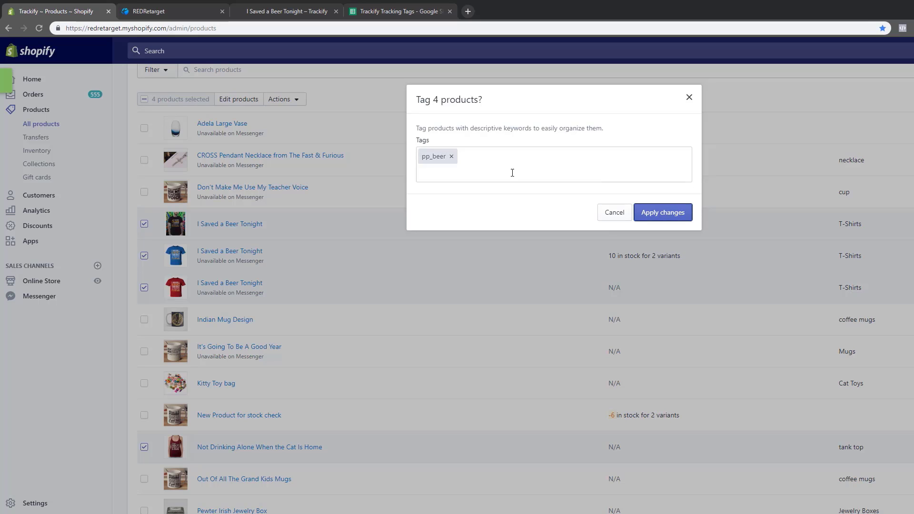
pyautogui.click(649, 213)
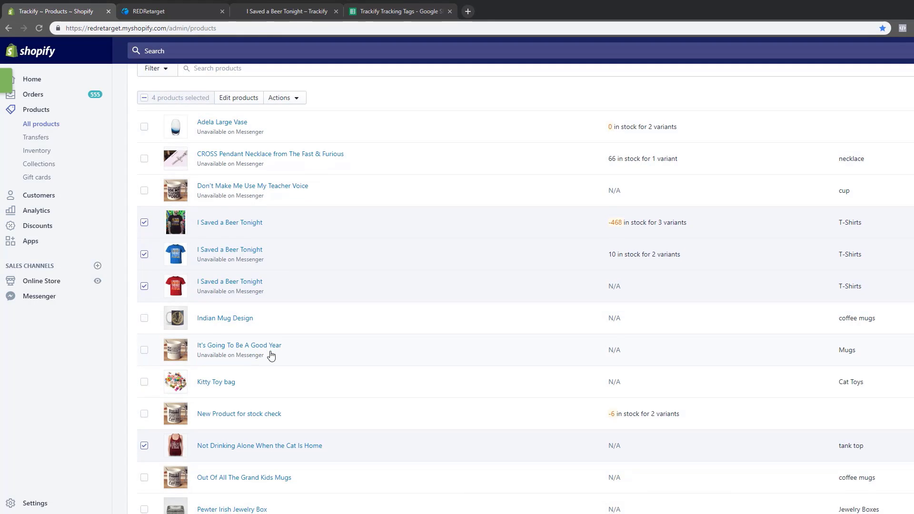
pyautogui.scroll(-3, 267, 310)
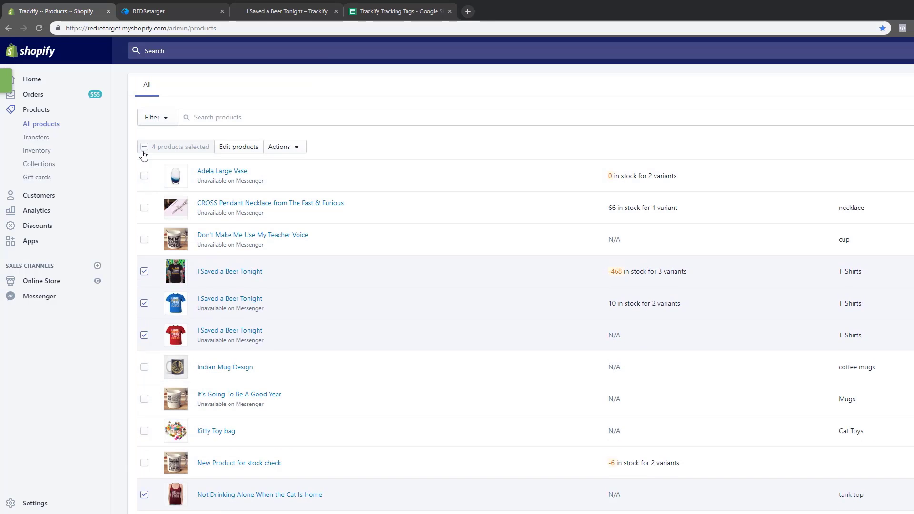
pyautogui.click(144, 148)
pyautogui.click(144, 148)
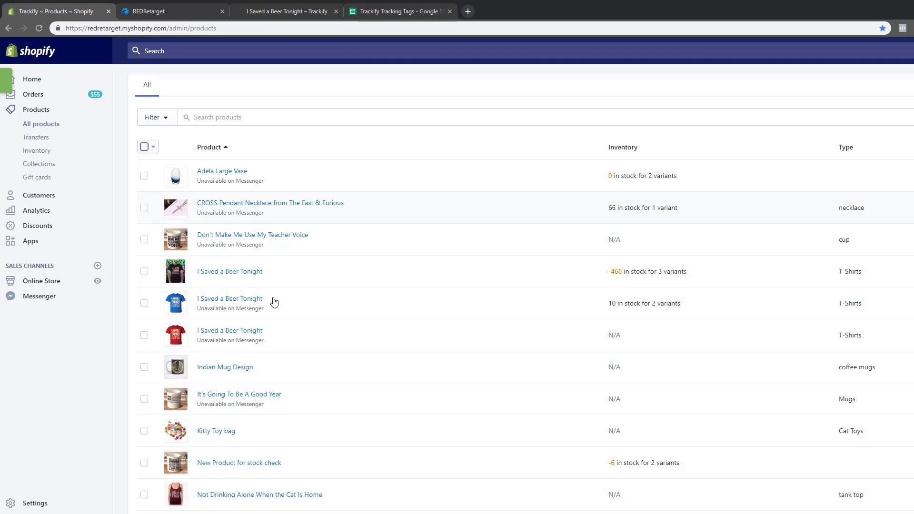
pyautogui.scroll(-3, 322, 386)
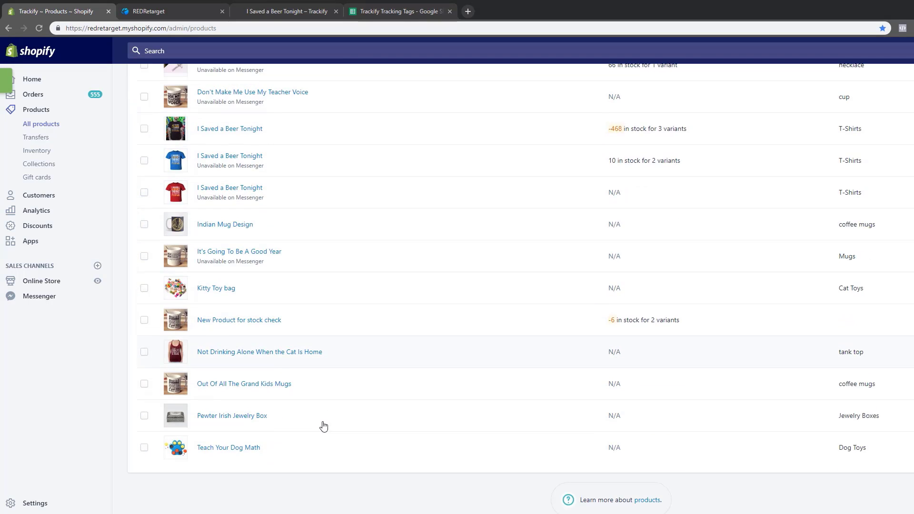
# Step: Select the Kitty Toy bag and the Not Drinking Alone When the Cat Is Home tank top
pyautogui.click(144, 288)
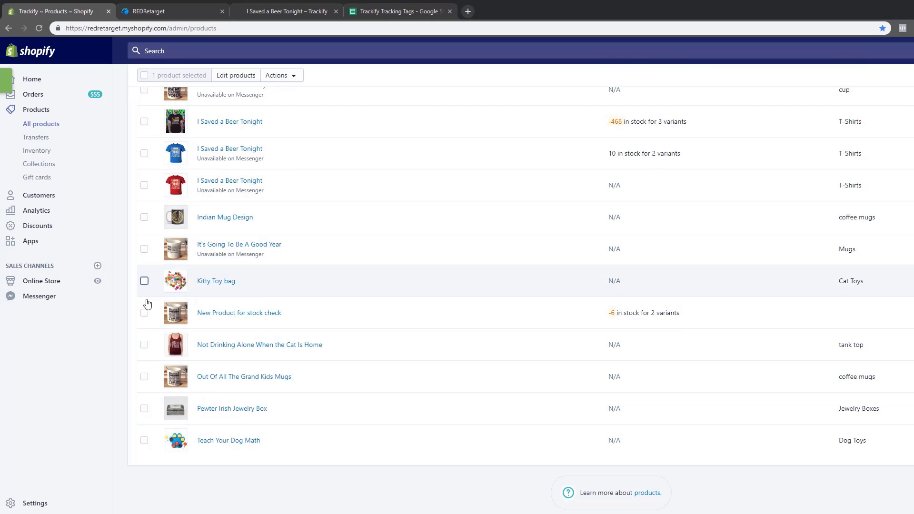
pyautogui.click(145, 346)
pyautogui.scroll(3, 343, 353)
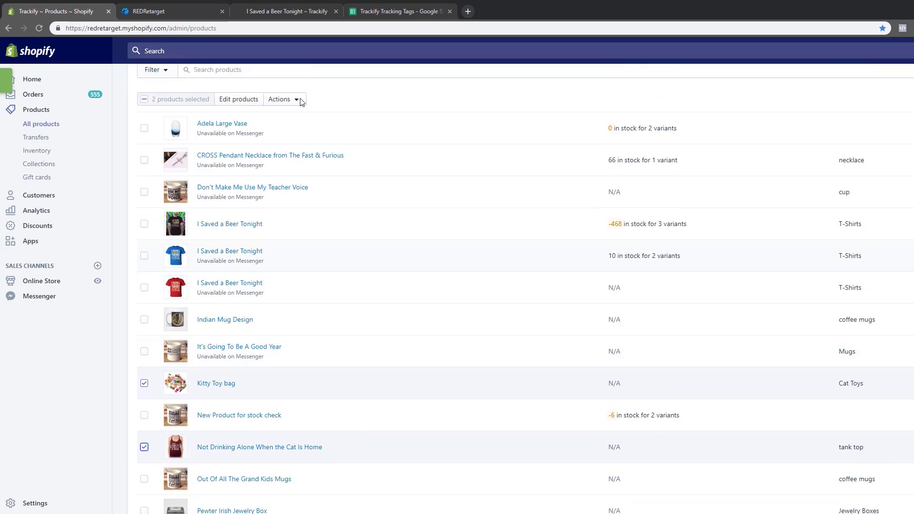
# Step: Add the pp_cat tag to the selected toy bag and tank top, and clear the product selection
pyautogui.click(298, 101)
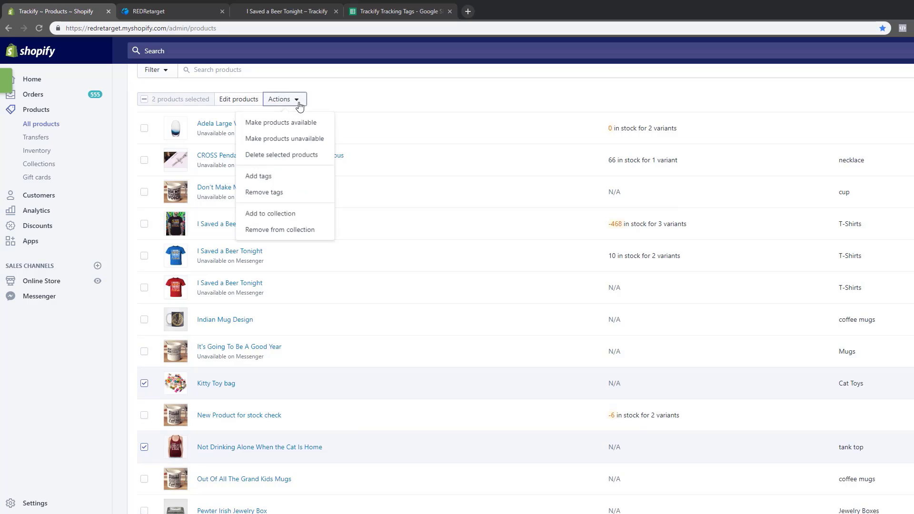
pyautogui.click(262, 176)
pyautogui.click(448, 160)
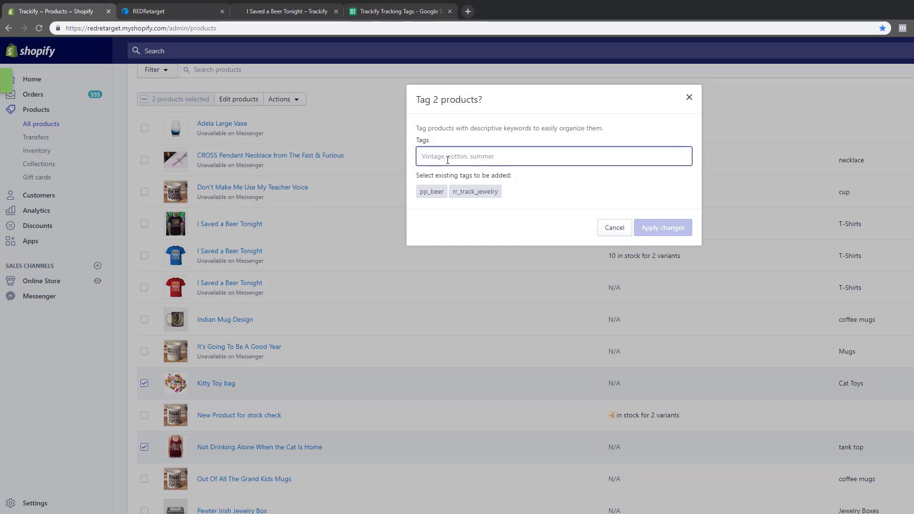
pyautogui.write('pp')
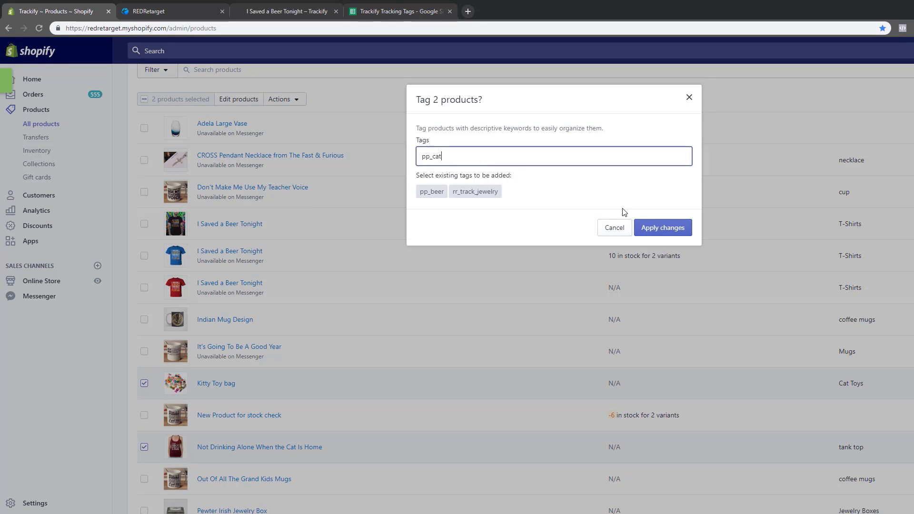
pyautogui.write('_cat')
pyautogui.click(663, 228)
pyautogui.click(658, 245)
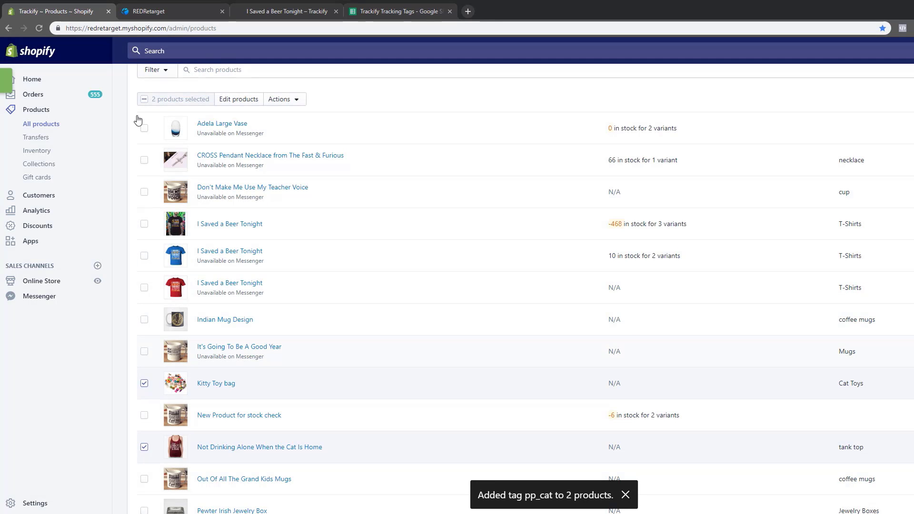
pyautogui.click(144, 101)
pyautogui.click(145, 101)
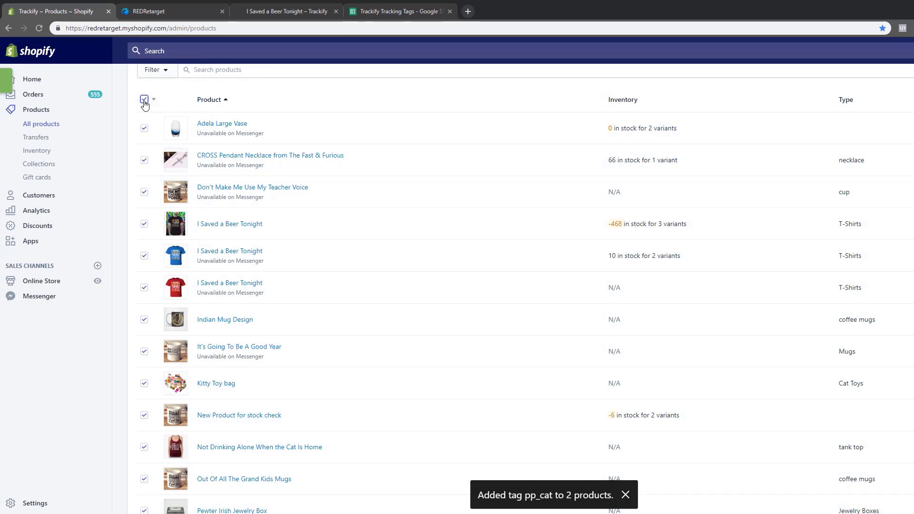
# Step: Select the Teacher Voice, Indian Mug Design, It's Going To Be A Good Year, New Product for stock check and Grand Kids mugs
pyautogui.click(145, 192)
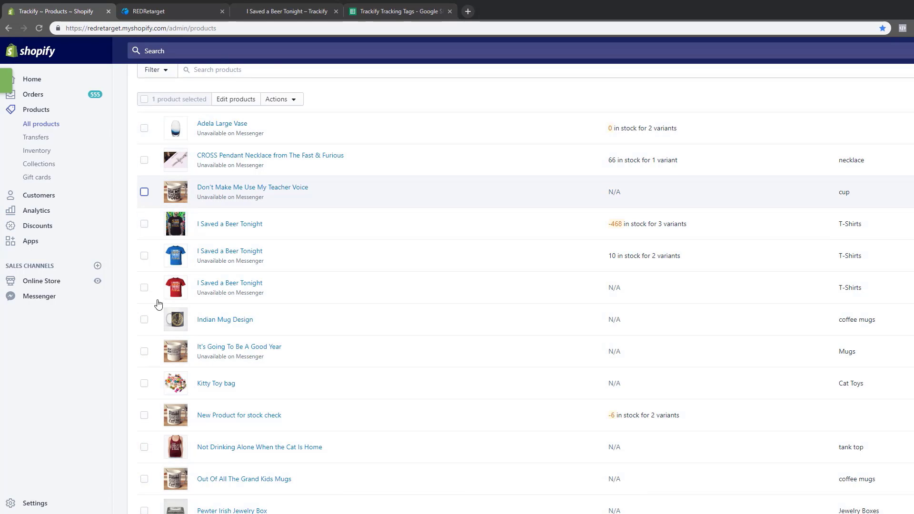
pyautogui.click(144, 319)
pyautogui.click(145, 353)
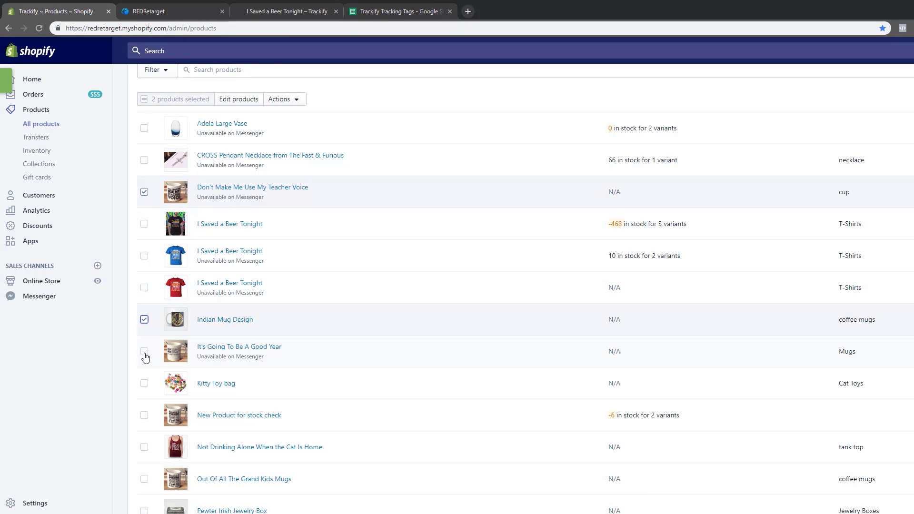
pyautogui.click(145, 415)
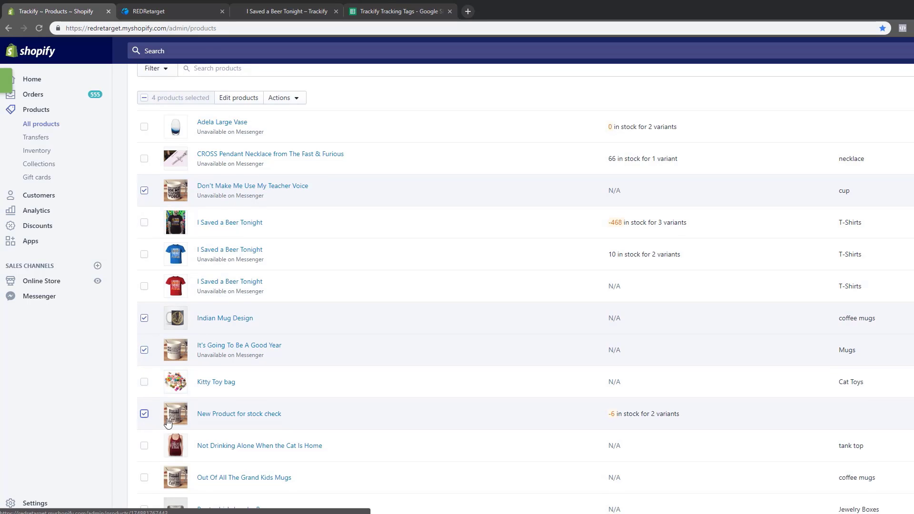
pyautogui.scroll(-3, 161, 447)
pyautogui.click(145, 359)
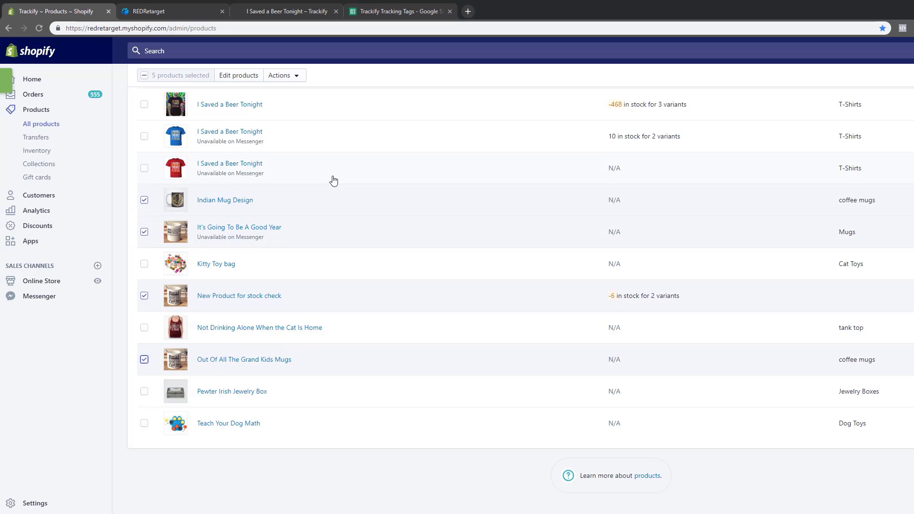
# Step: Add the pp_mugs tag to the five selected mug products and apply the change
pyautogui.scroll(5, 333, 180)
pyautogui.click(294, 199)
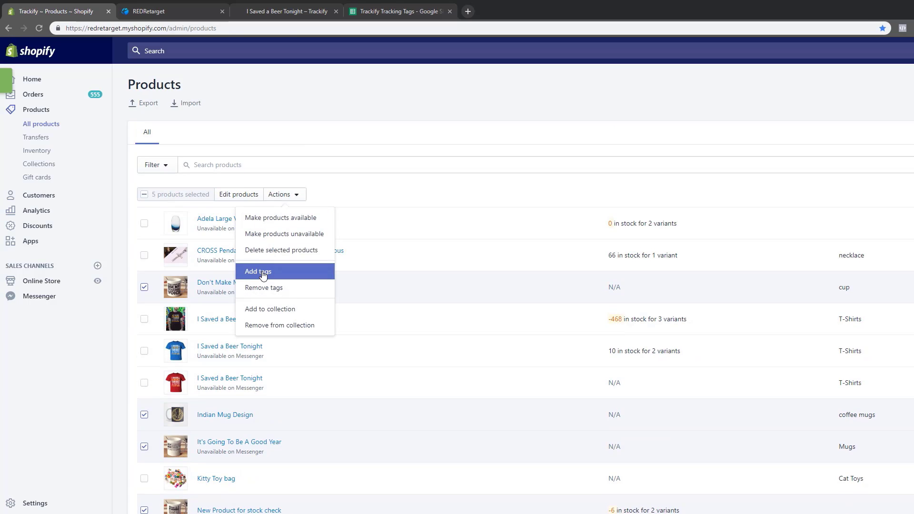
pyautogui.click(263, 274)
pyautogui.click(451, 159)
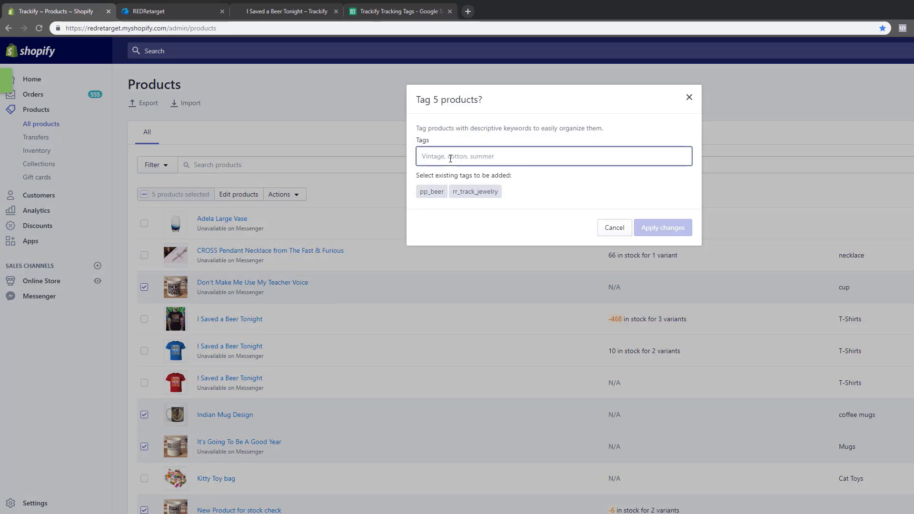
pyautogui.write('pp_mug')
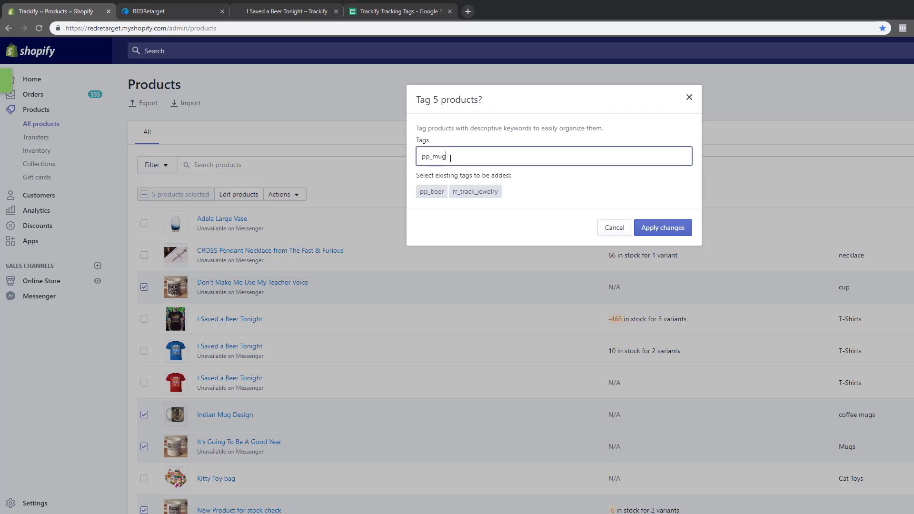
pyautogui.write('s')
pyautogui.click(660, 228)
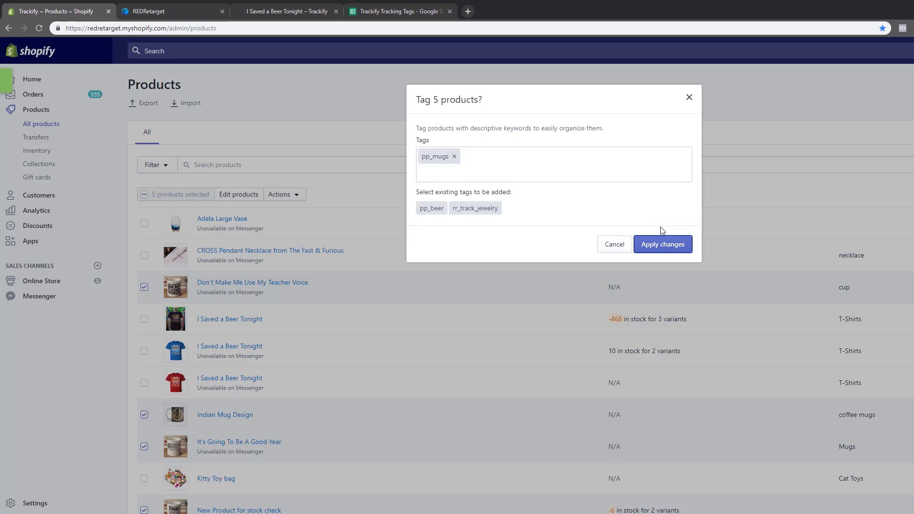
pyautogui.click(660, 244)
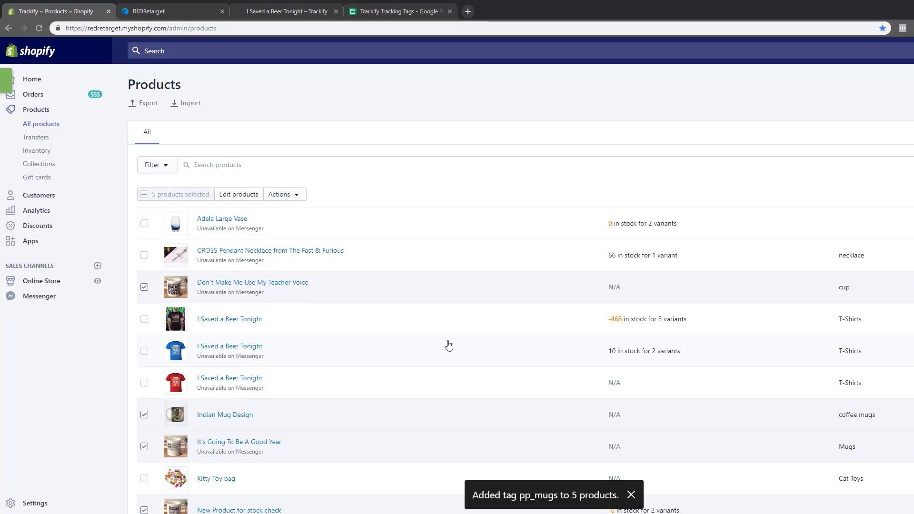
# Step: Look over the product list and clear the selection of the mug products
pyautogui.scroll(-3, 448, 346)
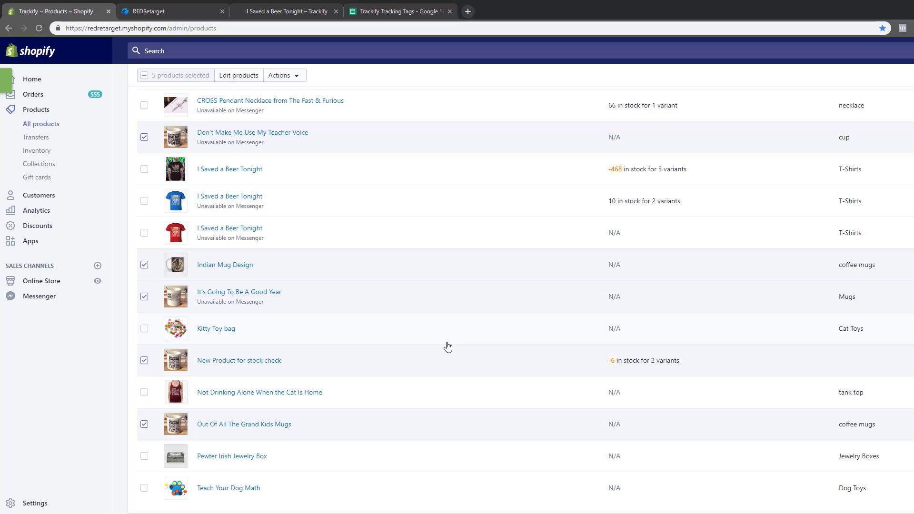
pyautogui.scroll(3, 324, 230)
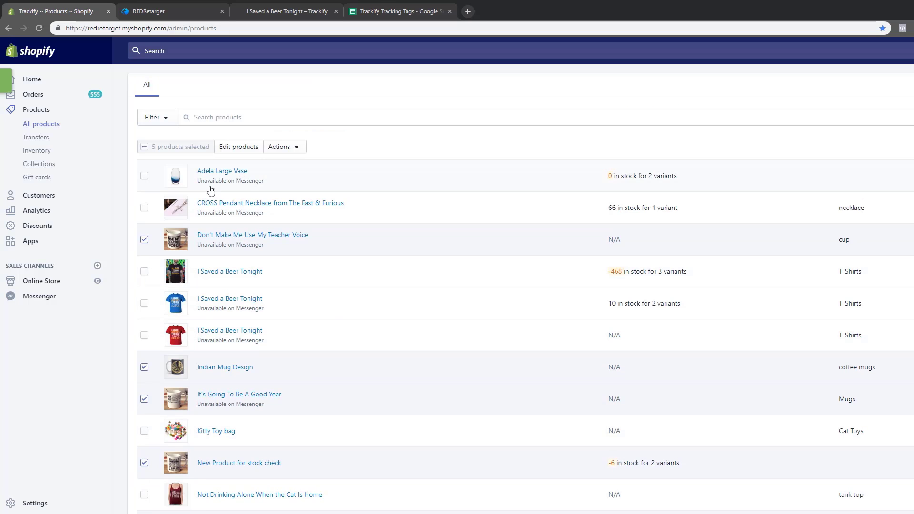
pyautogui.click(144, 147)
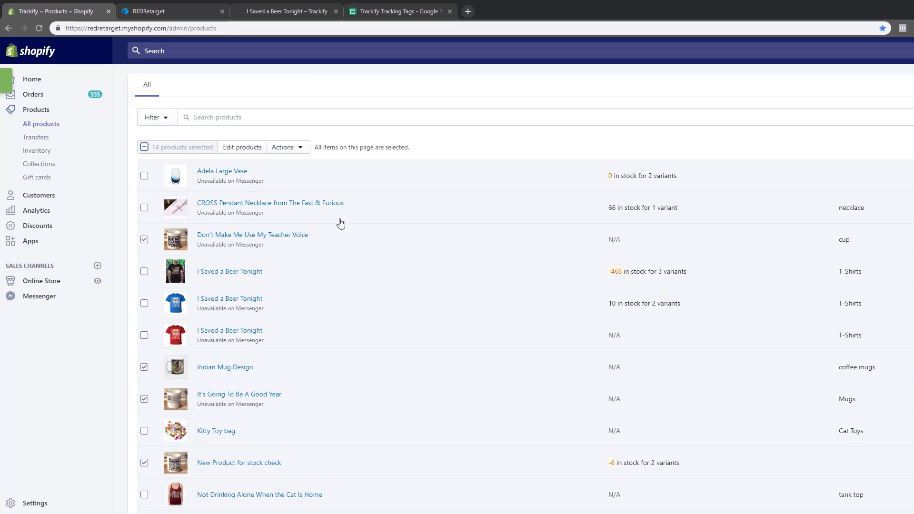
pyautogui.click(144, 147)
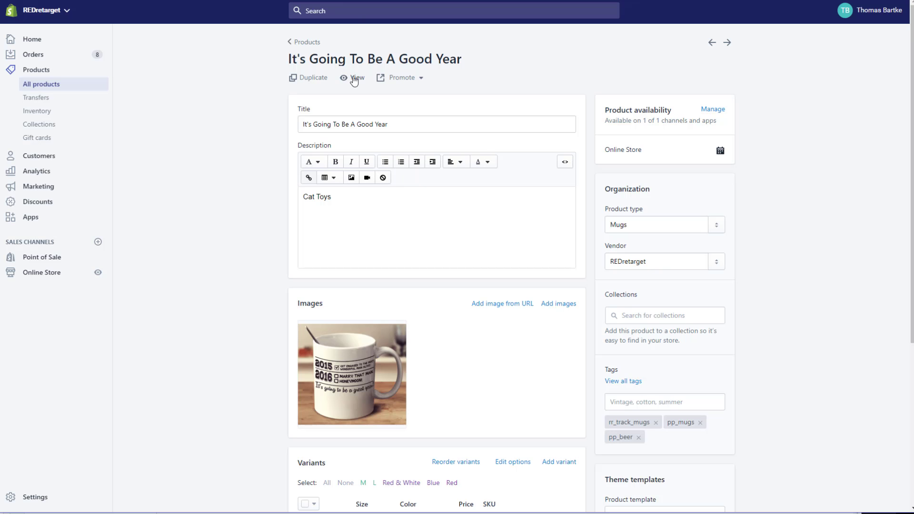
# Step: View the It's Going To Be A Good Year mug in the store and inspect its ViewContent content_name in Facebook Pixel Helper
pyautogui.click(353, 79)
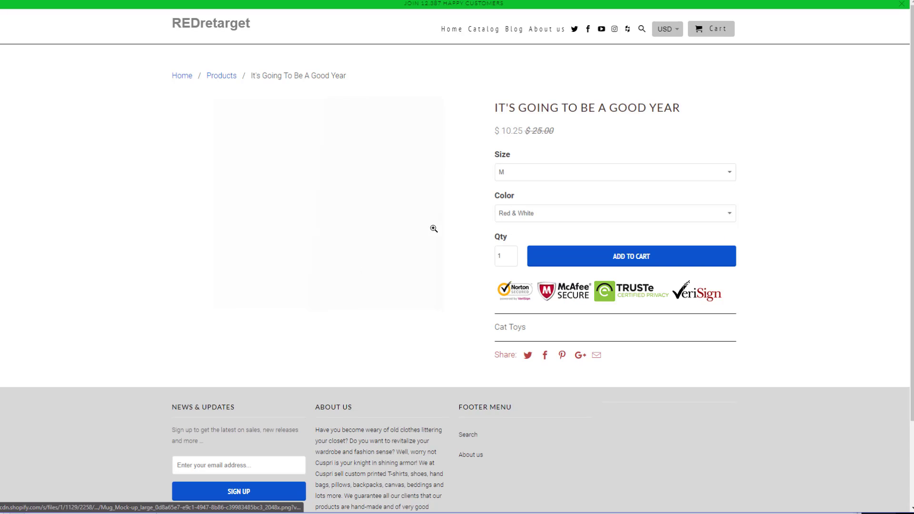
pyautogui.click(720, 2)
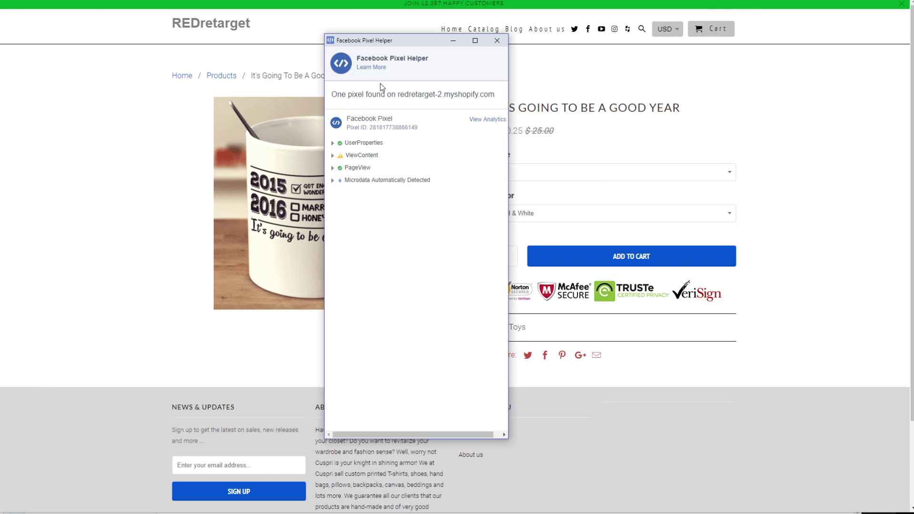
pyautogui.moveTo(389, 41); pyautogui.dragTo(738, 73)
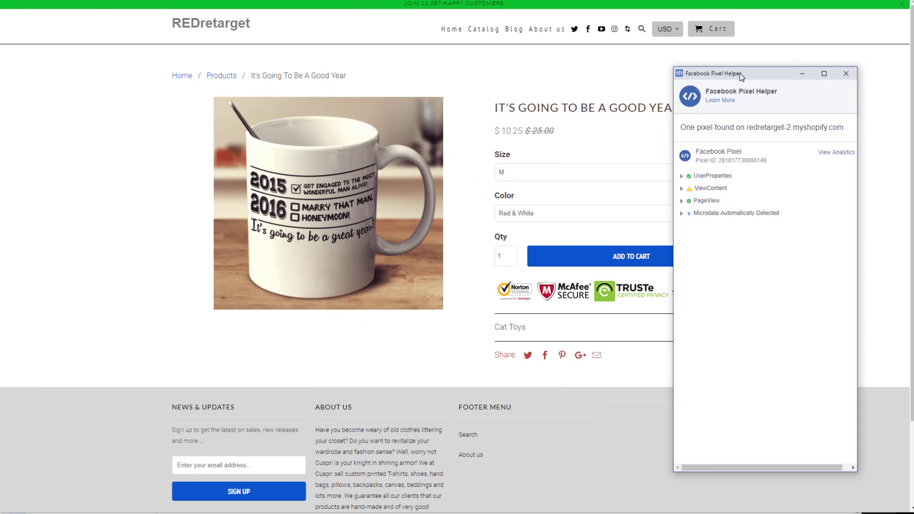
pyautogui.click(683, 189)
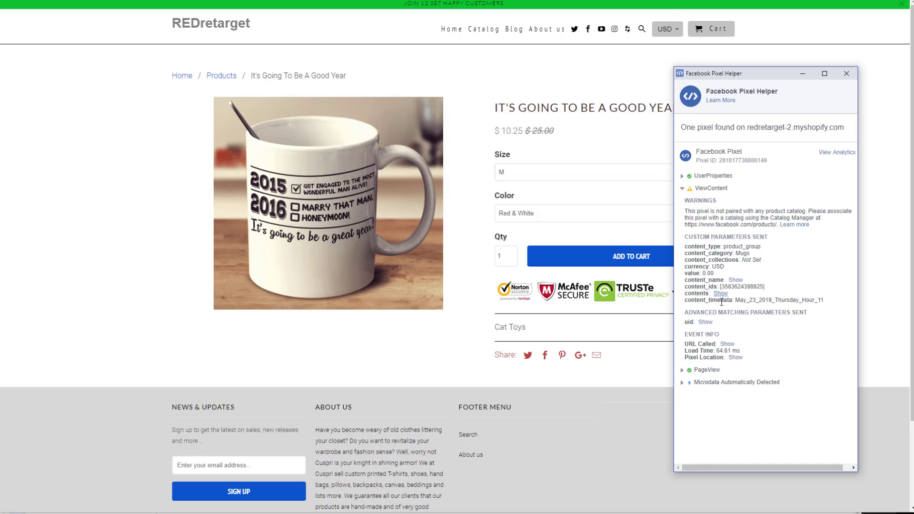
pyautogui.click(736, 280)
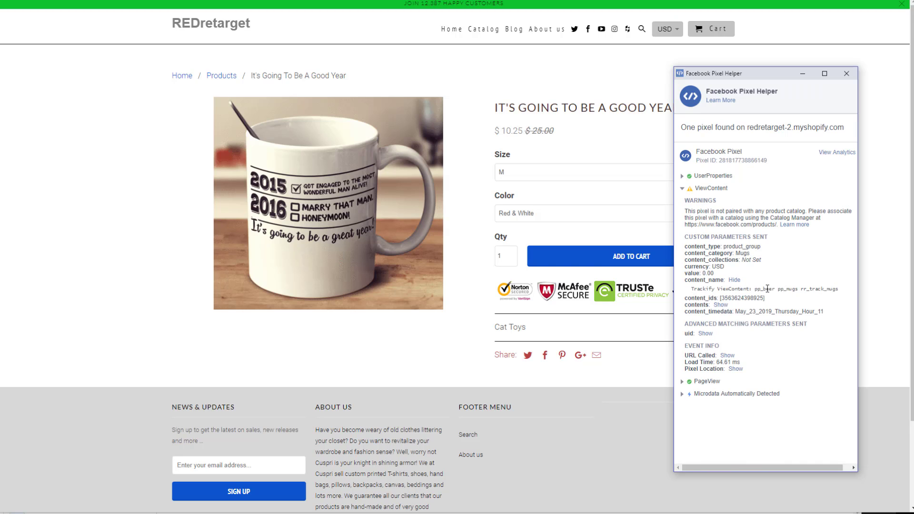
pyautogui.moveTo(756, 291); pyautogui.dragTo(835, 289)
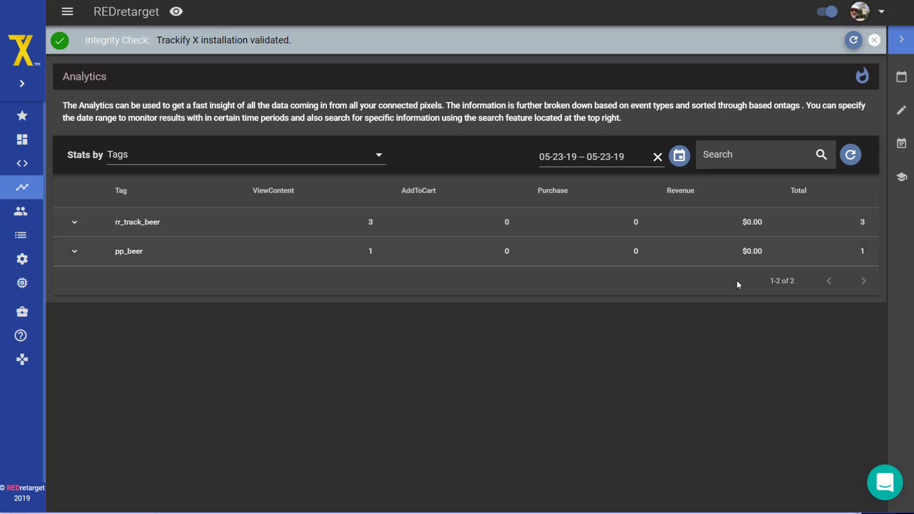
# Step: Switch to the Trackify X analytics and refresh the statistics by tag
pyautogui.click(851, 160)
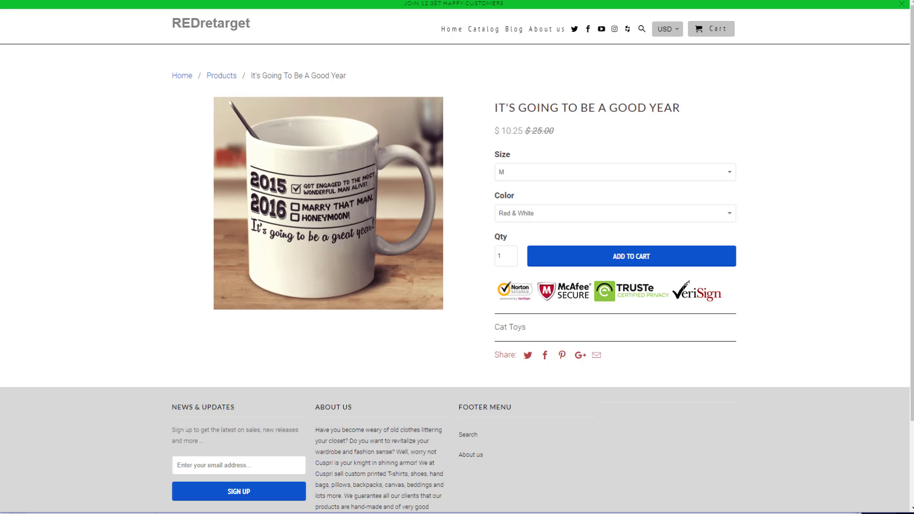
# Step: Return to the store's mug page, add one size M Red & White mug to the cart, and proceed to checkout
pyautogui.click(695, 256)
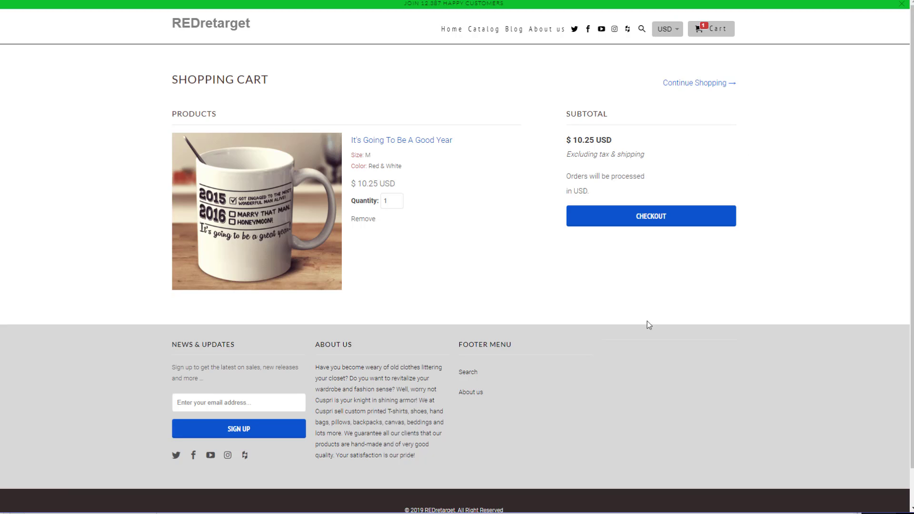
pyautogui.click(655, 224)
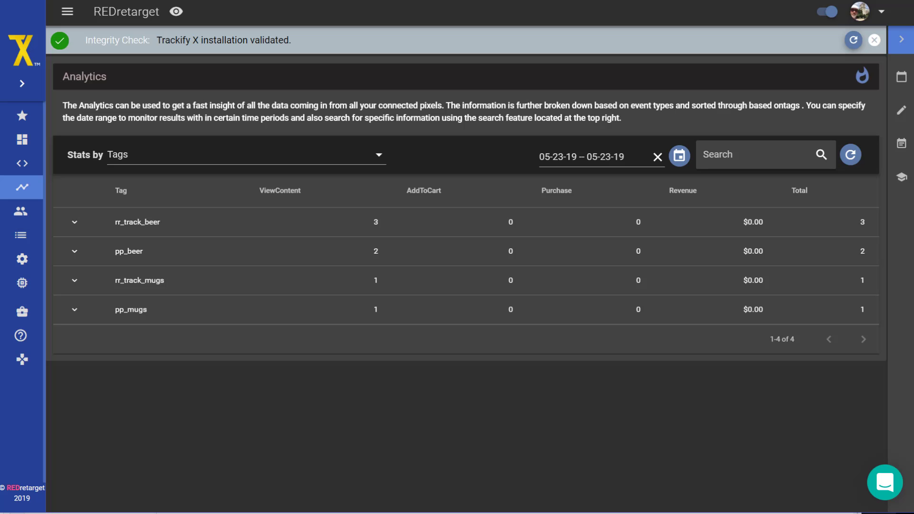
# Step: Refresh the tag statistics in Trackify X and examine the pp_beer event details for ViewCart, Purchase and InitiateCheckout
pyautogui.click(851, 156)
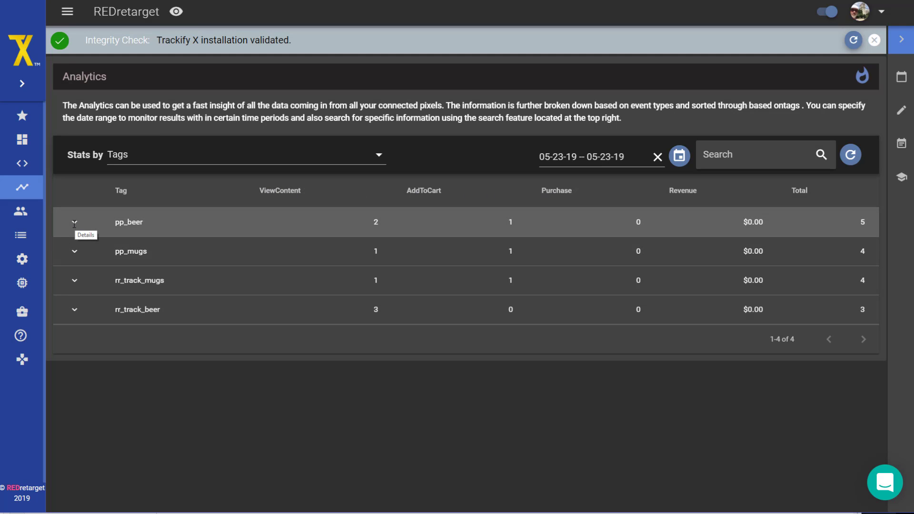
pyautogui.click(74, 223)
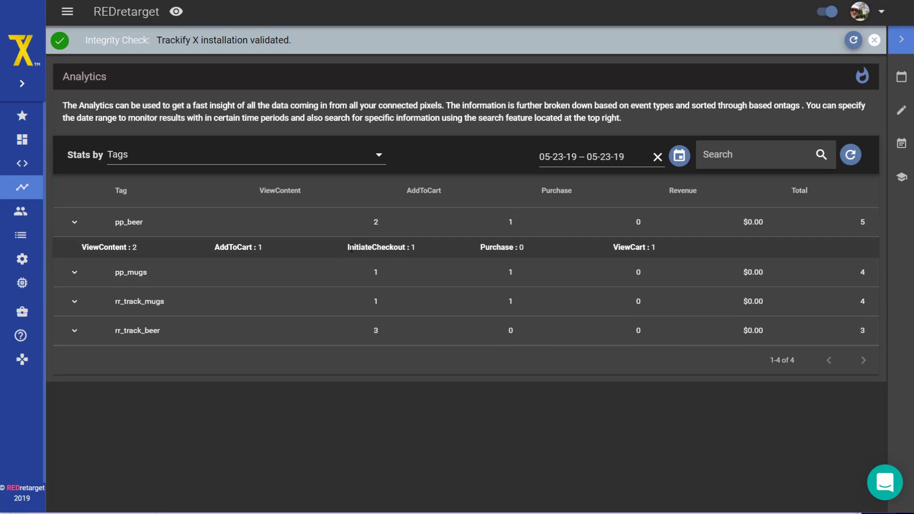
pyautogui.click(74, 222)
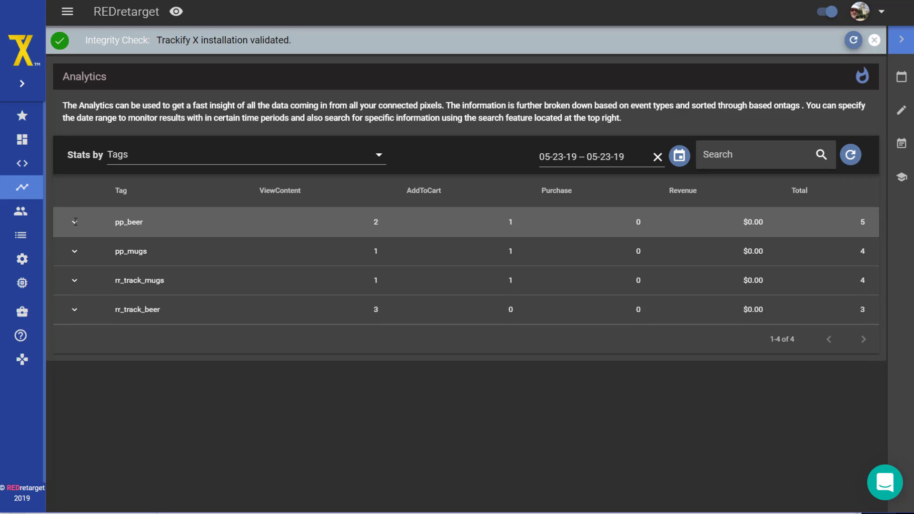
pyautogui.click(74, 222)
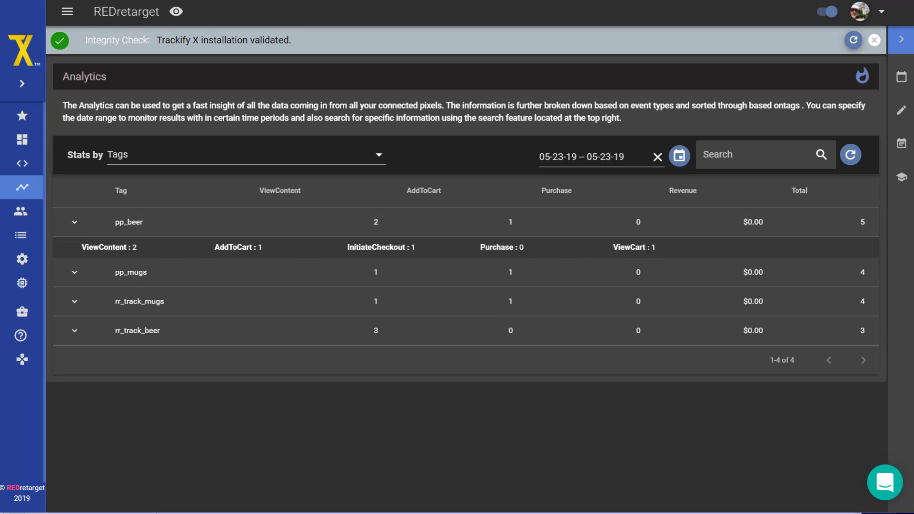
pyautogui.moveTo(614, 248); pyautogui.dragTo(660, 251)
pyautogui.tripleClick(497, 247)
pyautogui.moveTo(348, 246); pyautogui.dragTo(413, 247)
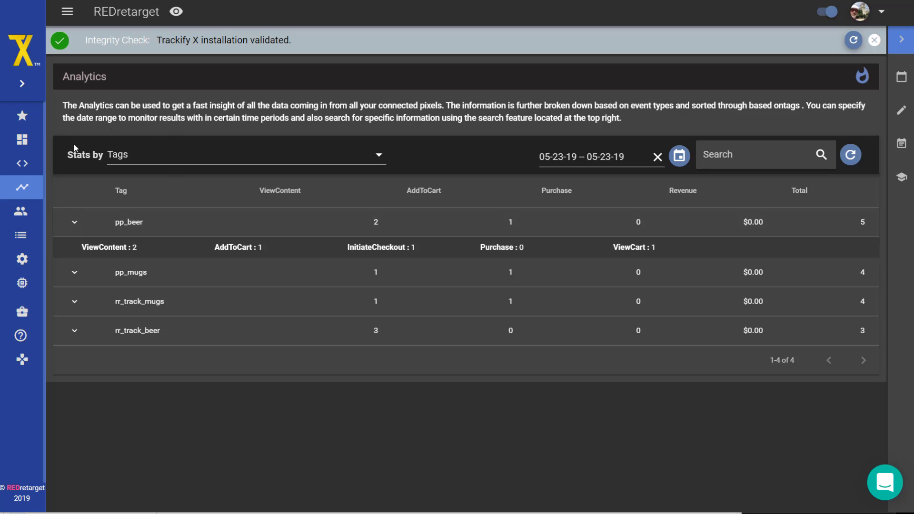
# Step: Open the Facebook Pixels page to review the saved master pixel's event counts
pyautogui.click(22, 166)
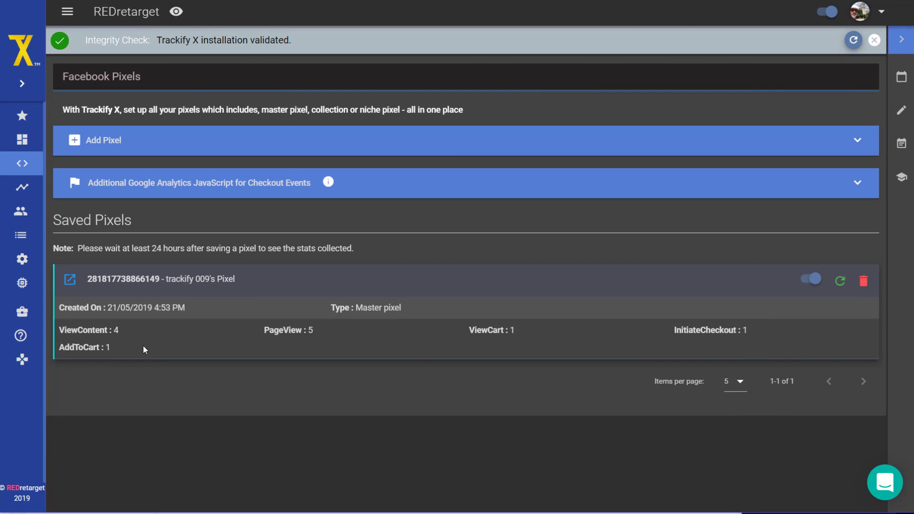
pyautogui.click(110, 148)
pyautogui.click(224, 183)
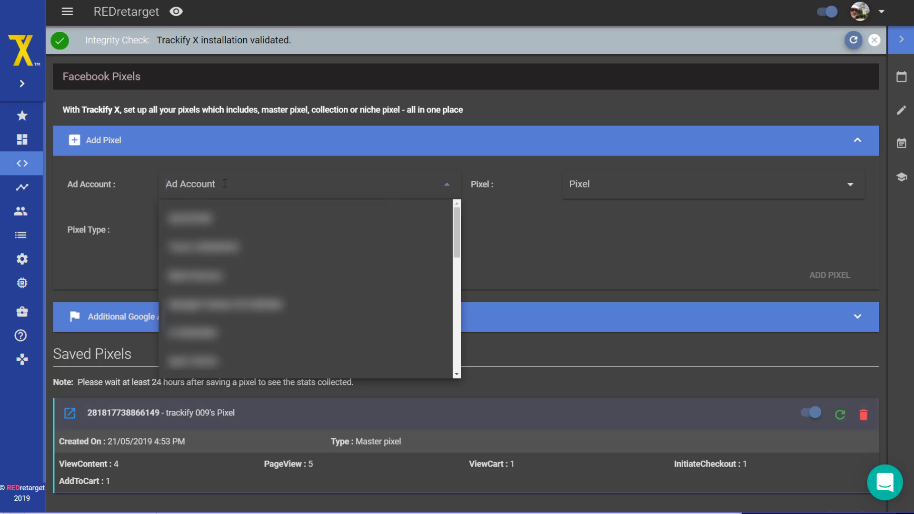
pyautogui.write('duo')
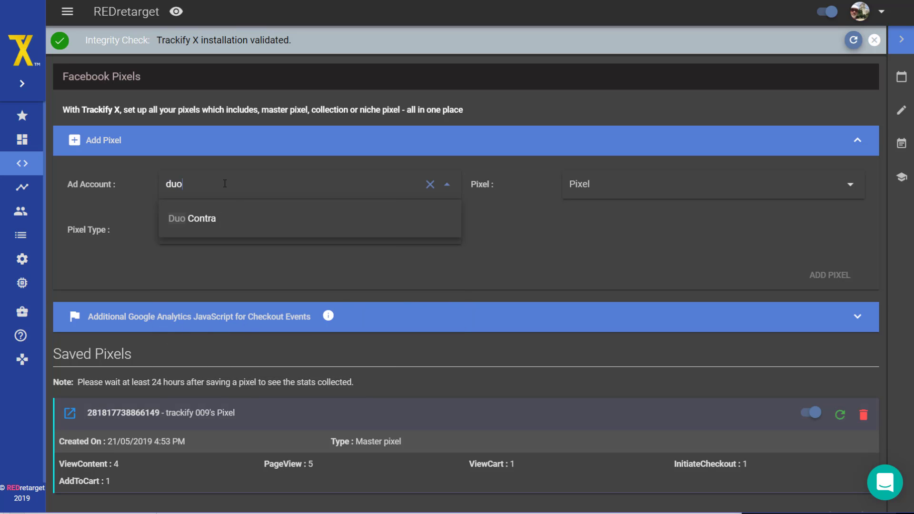
pyautogui.click(230, 219)
pyautogui.click(672, 184)
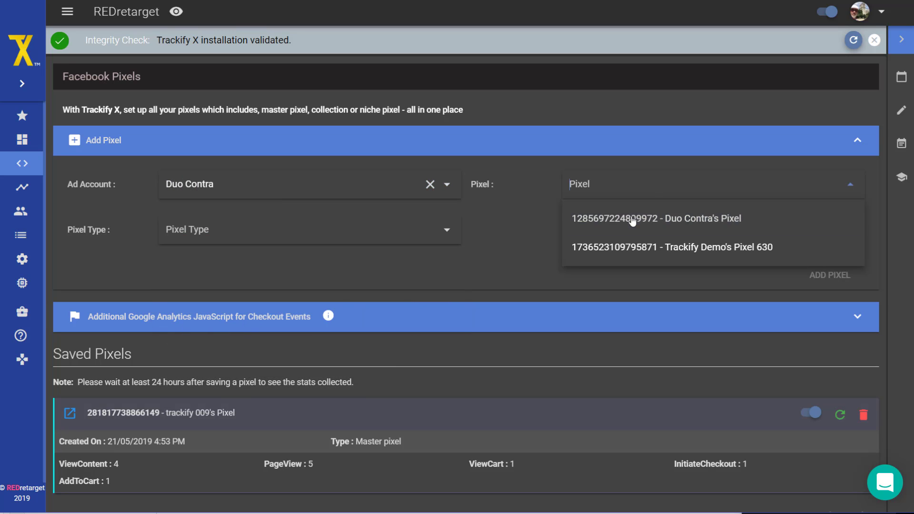
pyautogui.click(631, 216)
pyautogui.click(204, 228)
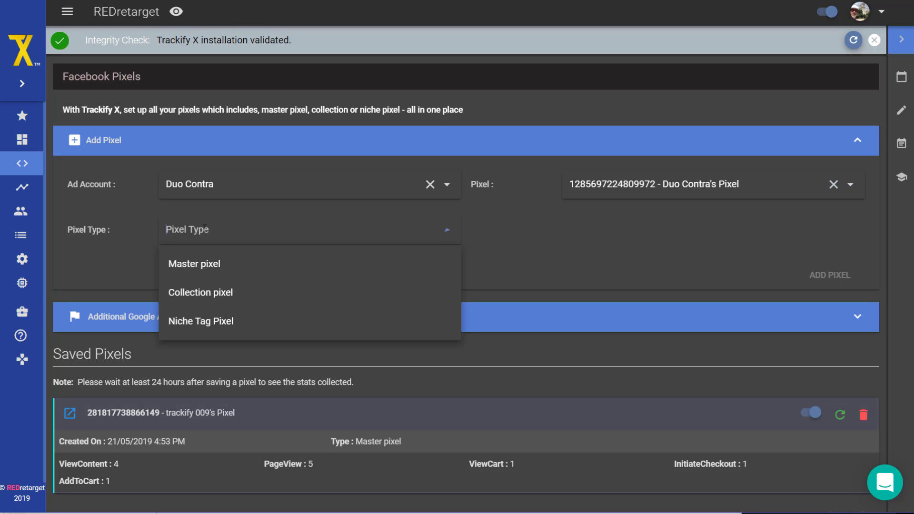
pyautogui.click(205, 323)
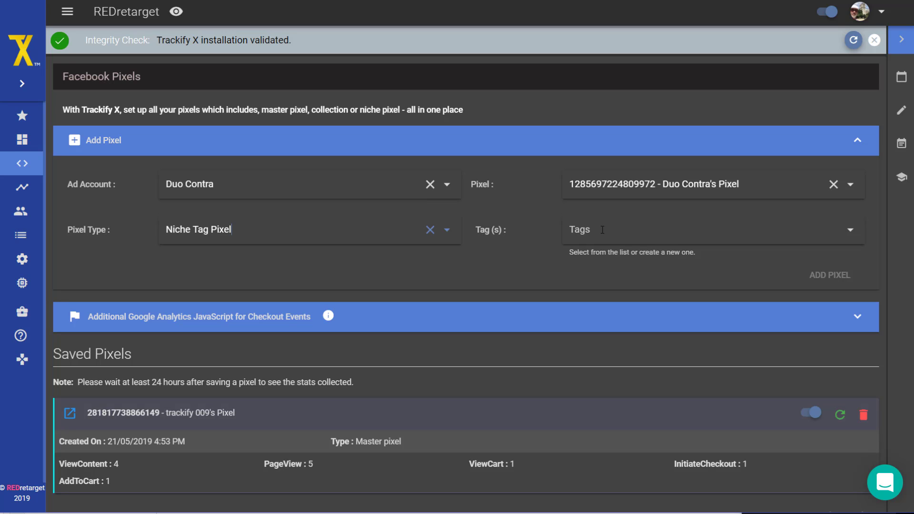
pyautogui.click(632, 232)
pyautogui.write('pp')
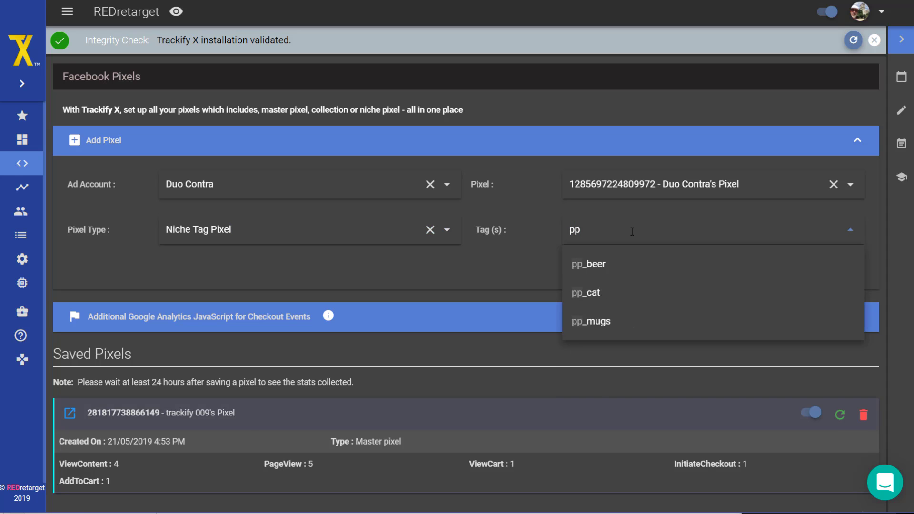
pyautogui.click(595, 266)
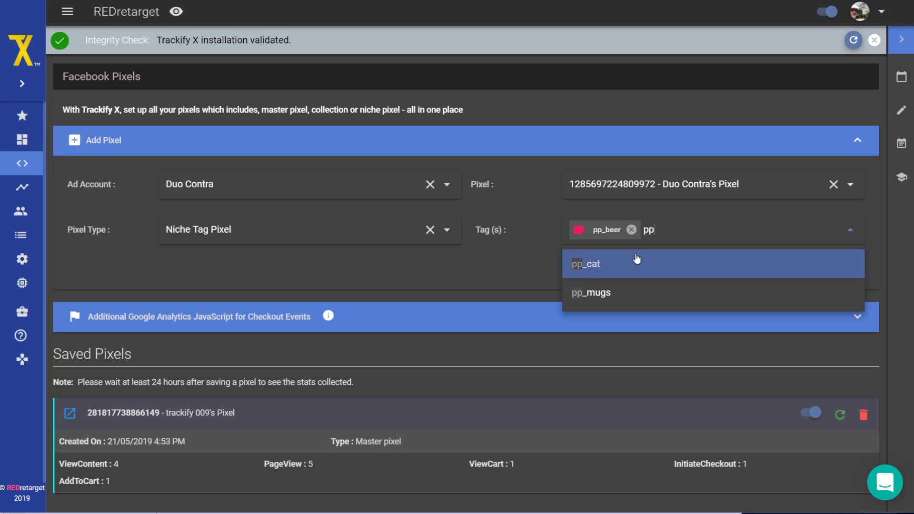
pyautogui.doubleClick(661, 232)
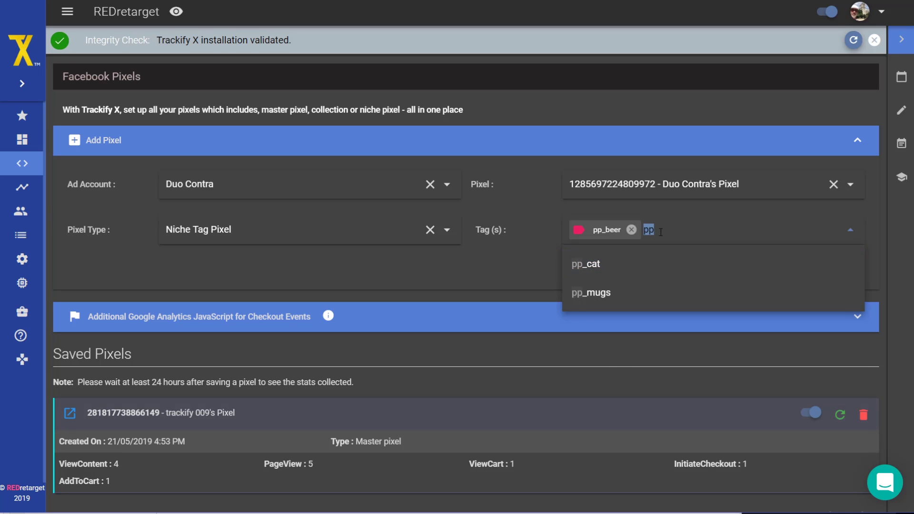
pyautogui.press('BackSpace')
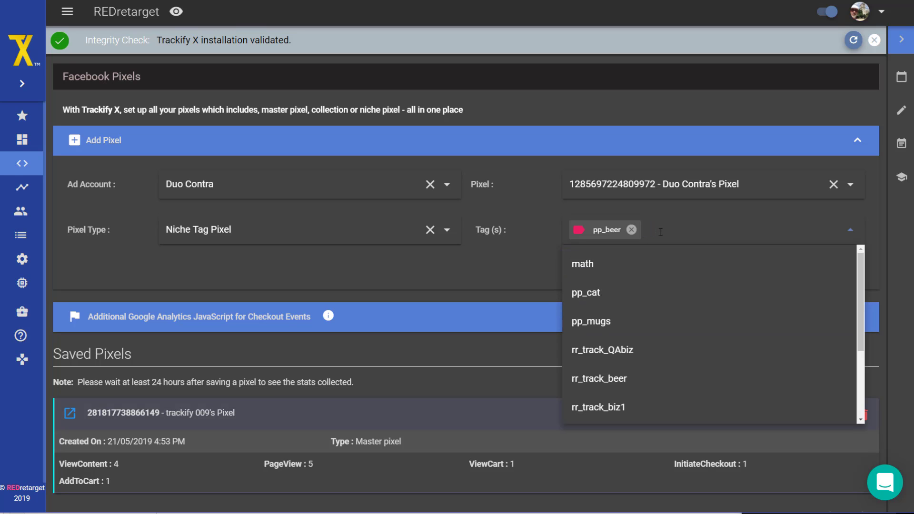
pyautogui.write('beer')
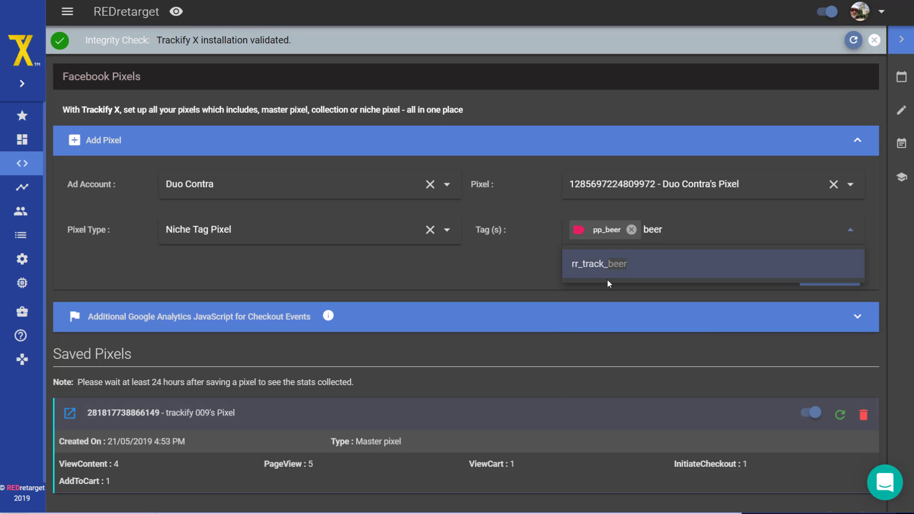
pyautogui.click(604, 270)
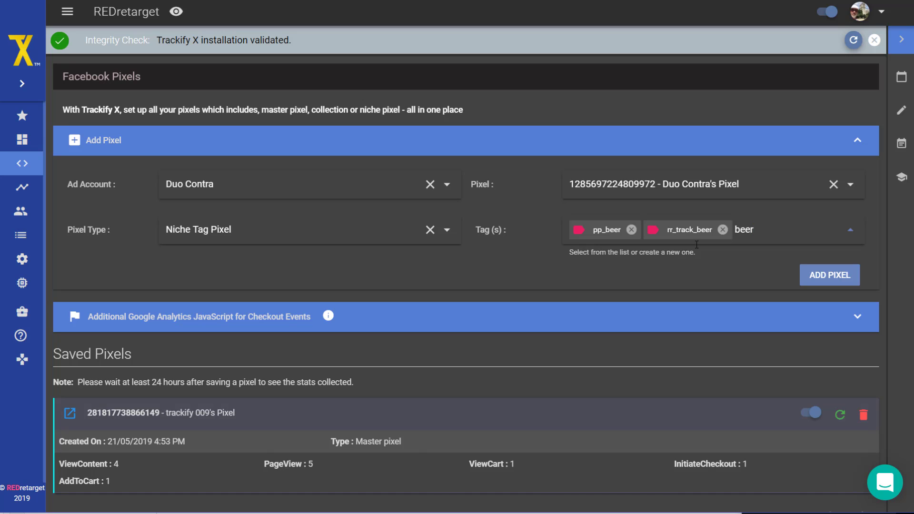
pyautogui.click(827, 278)
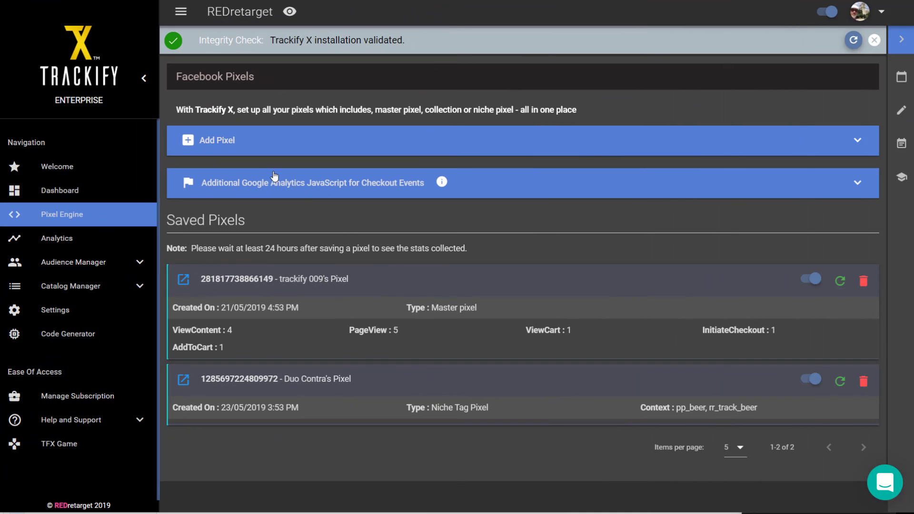
pyautogui.click(207, 142)
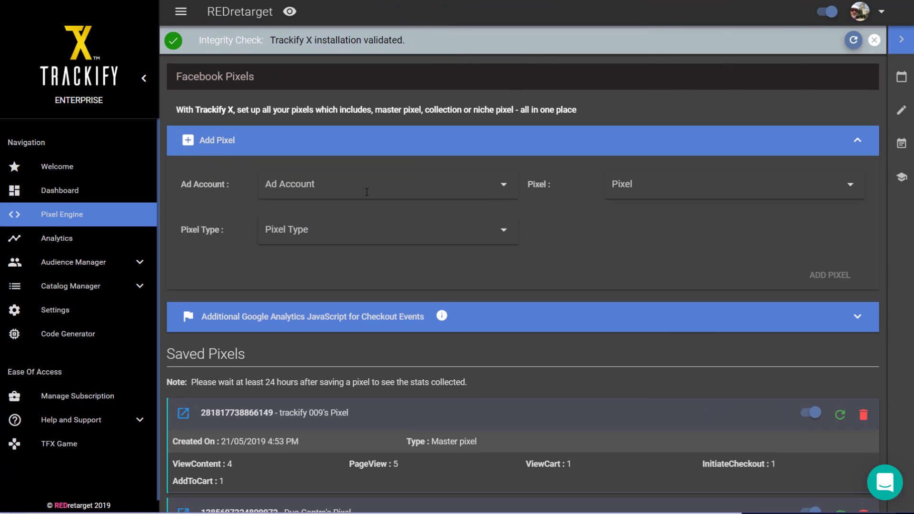
pyautogui.click(312, 189)
pyautogui.write('duo')
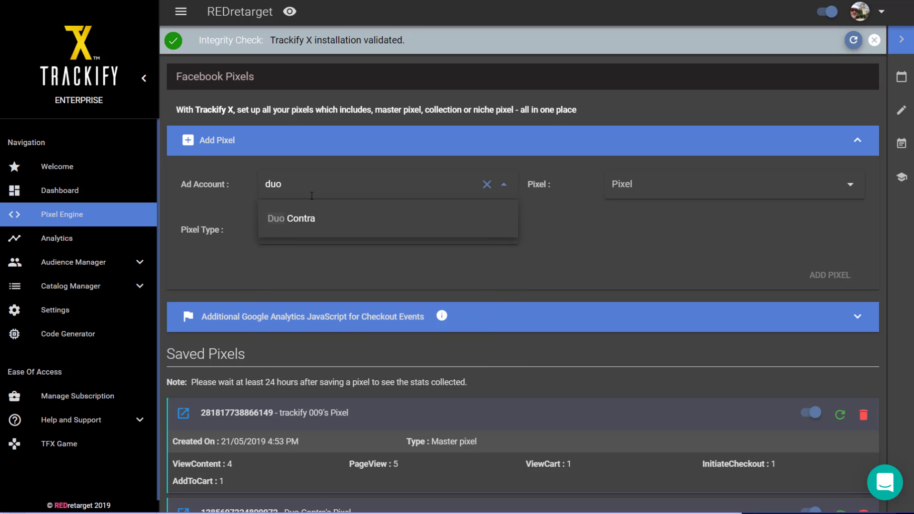
pyautogui.click(306, 220)
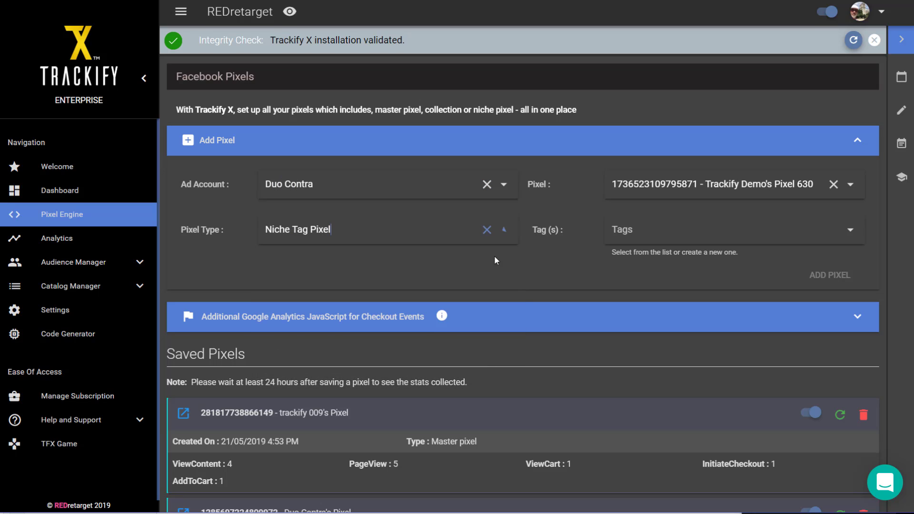
pyautogui.click(635, 228)
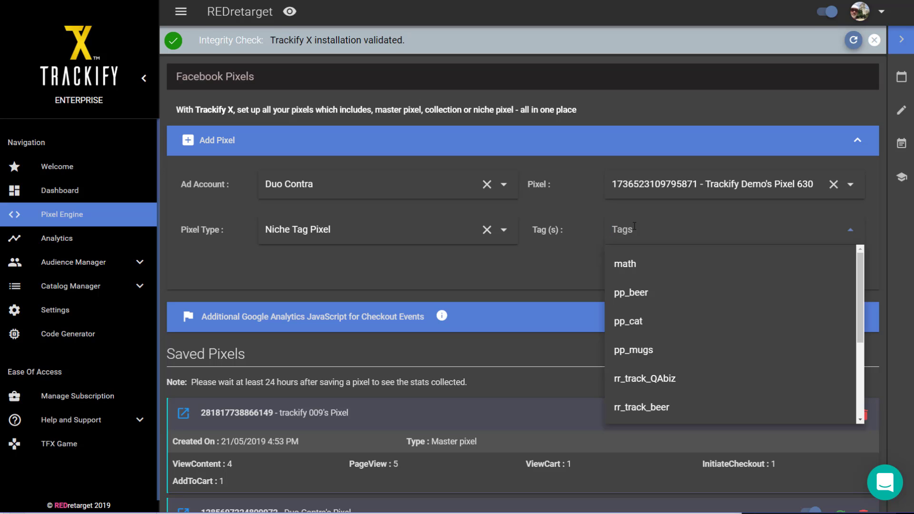
pyautogui.scroll(-2, 678, 350)
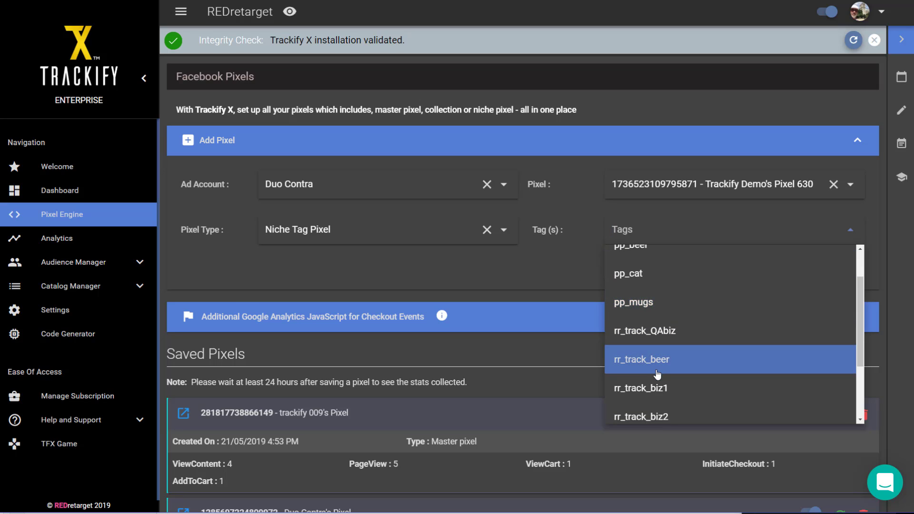
pyautogui.scroll(2, 667, 348)
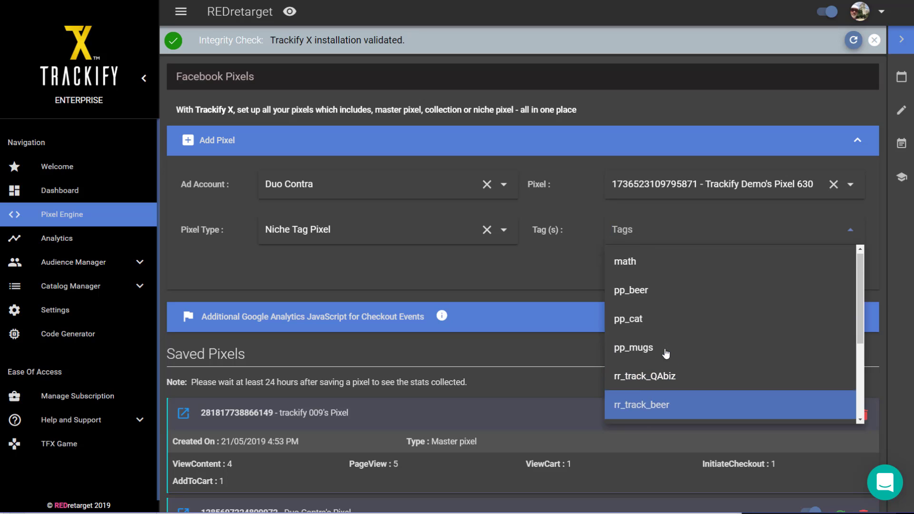
pyautogui.click(646, 328)
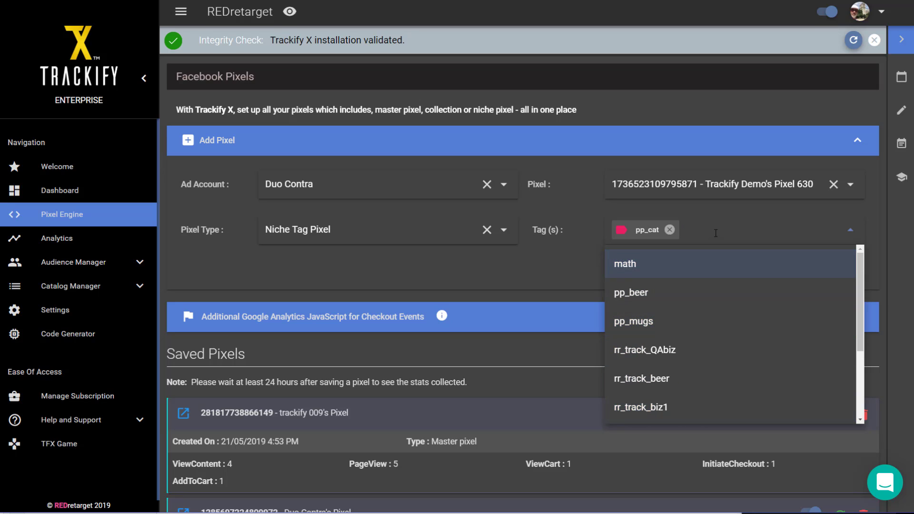
pyautogui.scroll(-3, 714, 333)
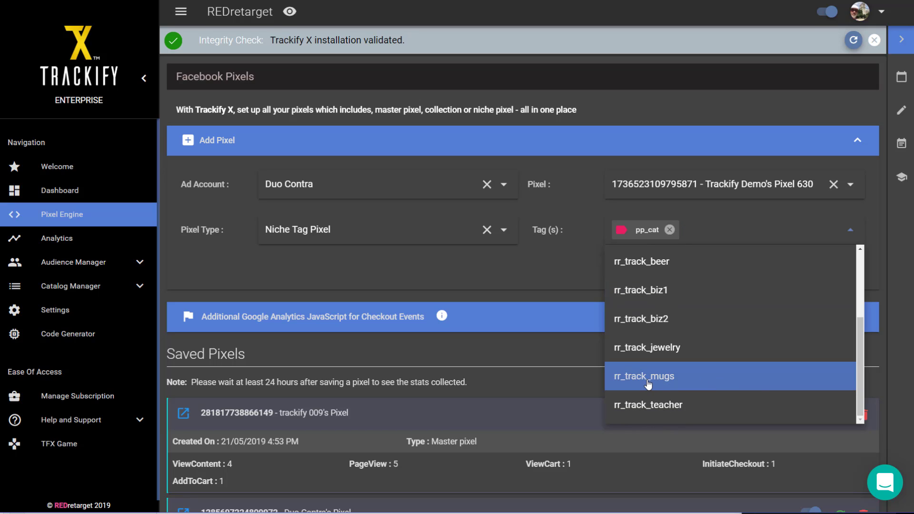
pyautogui.click(649, 384)
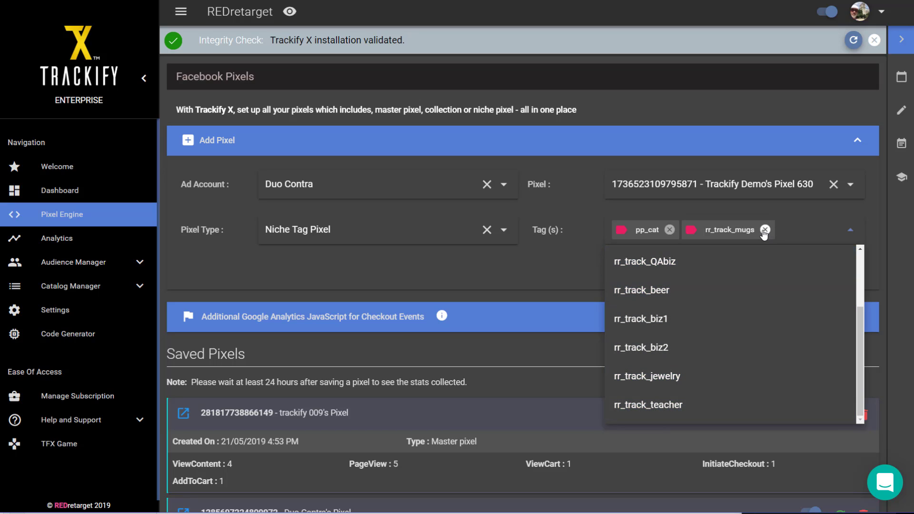
pyautogui.click(563, 268)
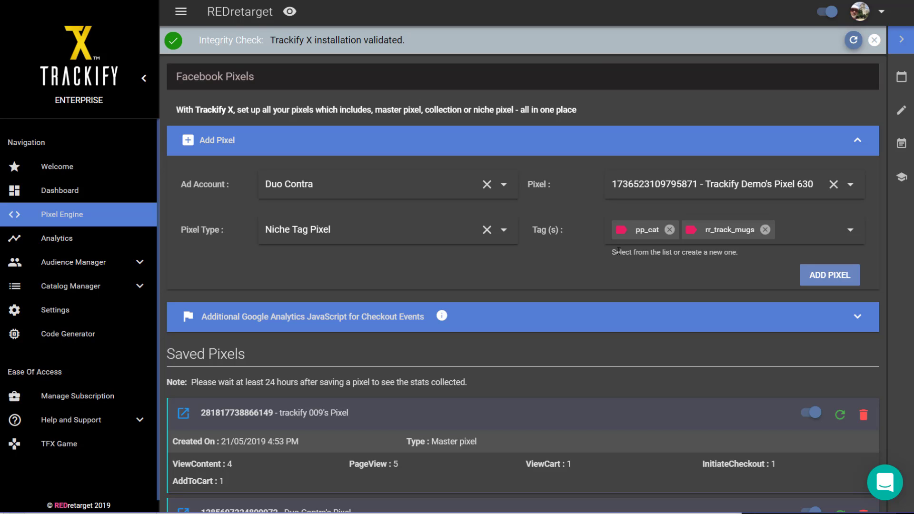
pyautogui.click(815, 276)
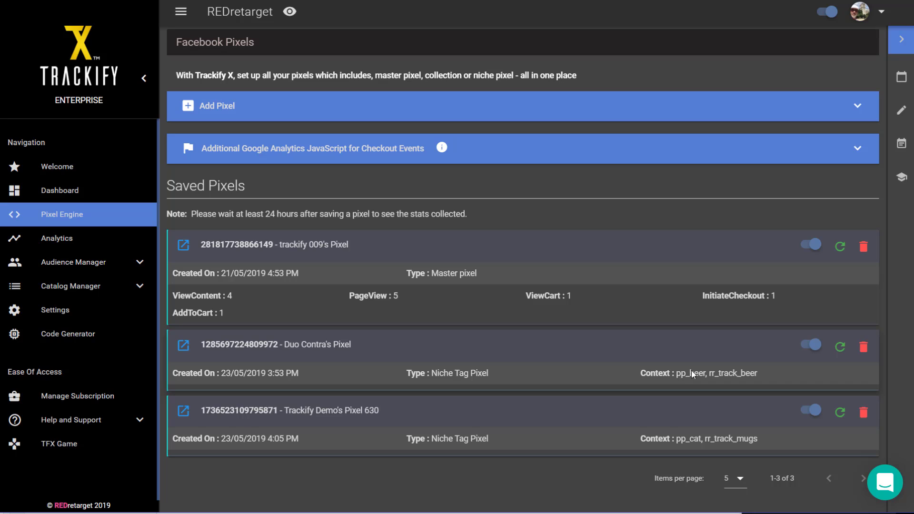
# Step: Check the tag contexts listed for the two saved niche tag pixels
pyautogui.moveTo(676, 372); pyautogui.dragTo(758, 372)
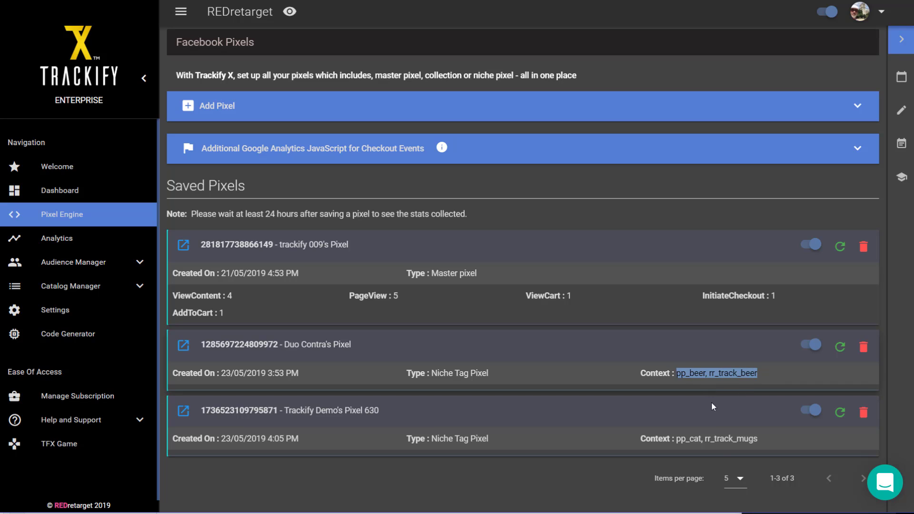
pyautogui.moveTo(677, 438); pyautogui.dragTo(759, 435)
pyautogui.click(555, 428)
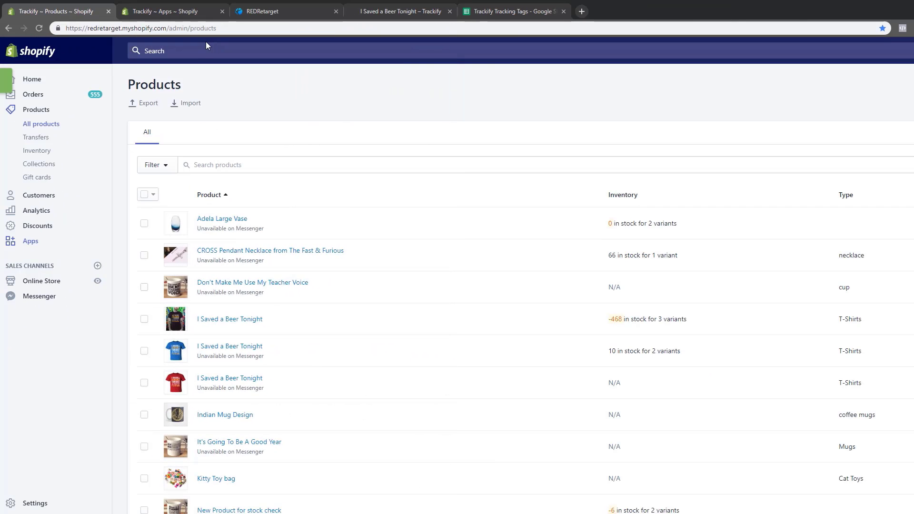
# Step: View the Don't Make Me Use My Teacher Voice product in the store and inspect both pixels' ViewContent events in Facebook Pixel Helper
pyautogui.click(231, 283)
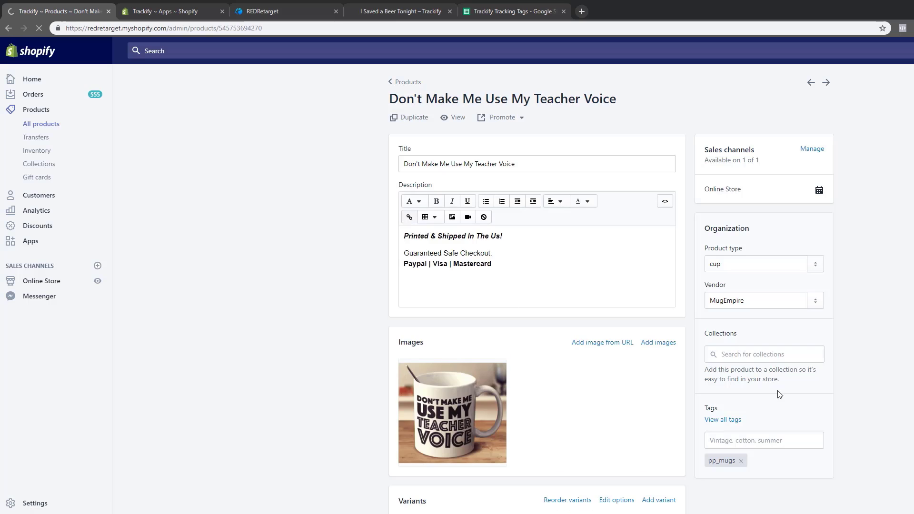
pyautogui.click(458, 119)
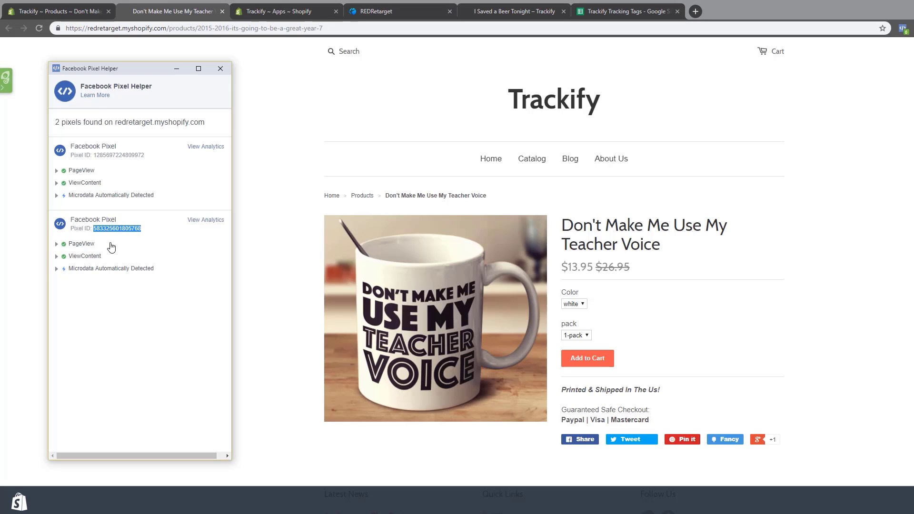
pyautogui.click(96, 237)
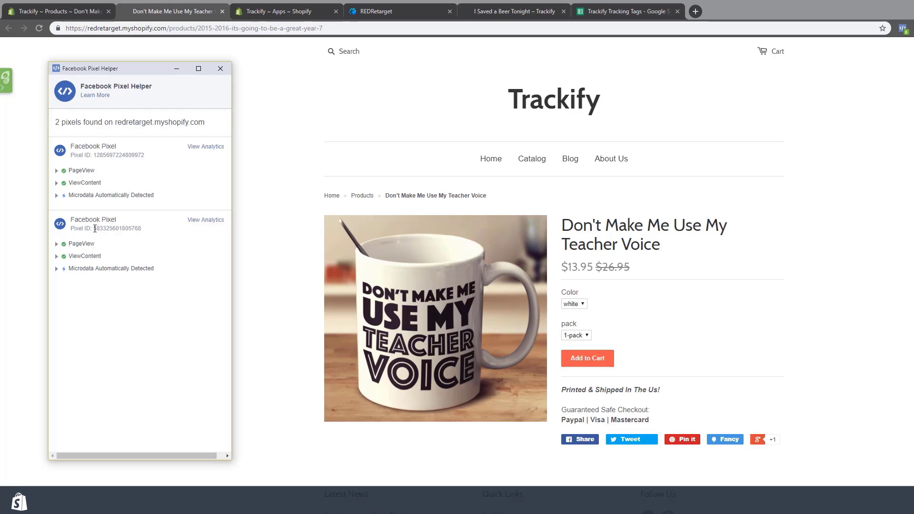
pyautogui.moveTo(137, 230); pyautogui.dragTo(143, 230)
pyautogui.click(64, 260)
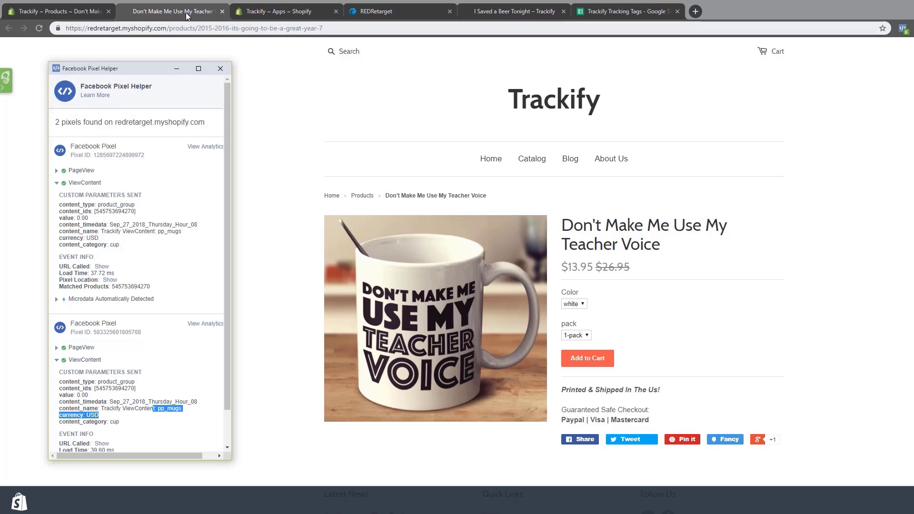
# Step: Return to the Shopify products, view the black I Saved a Beer Tonight shirt in the store, and inspect its ViewContent parameters and pixel ID
pyautogui.click(71, 12)
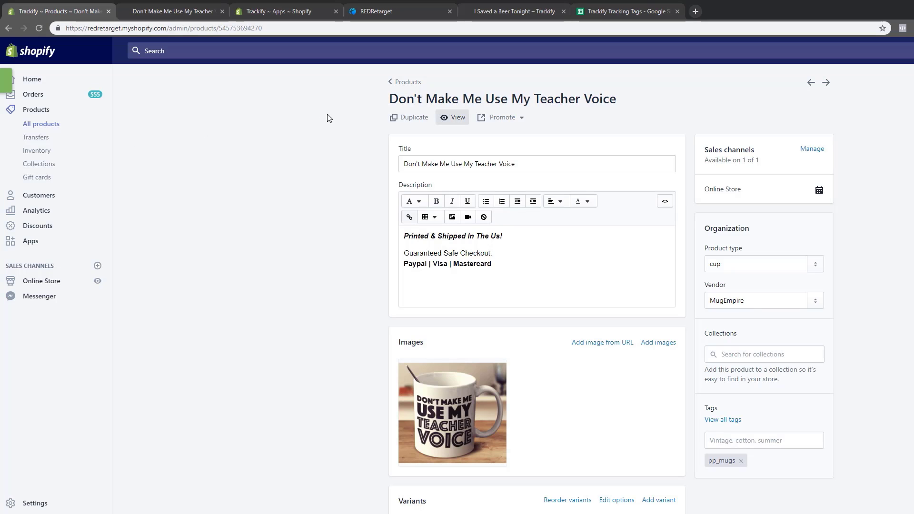
pyautogui.click(403, 82)
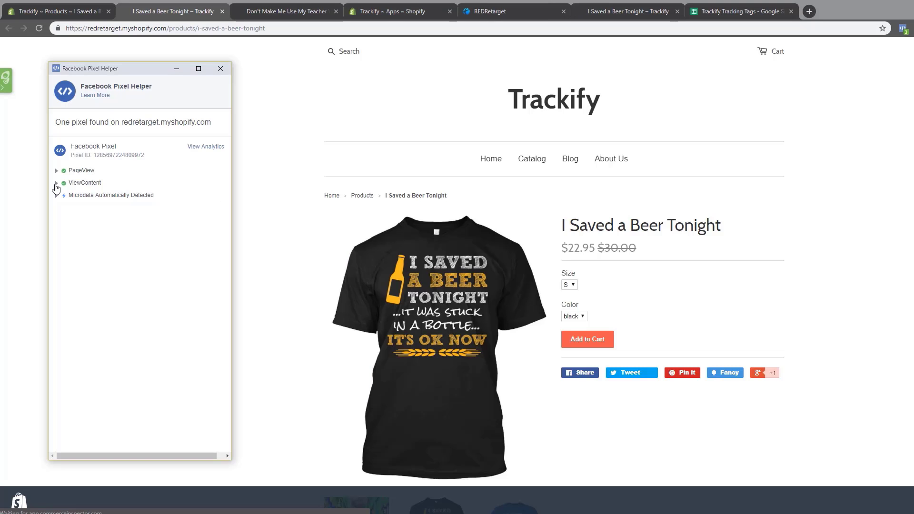
pyautogui.click(56, 182)
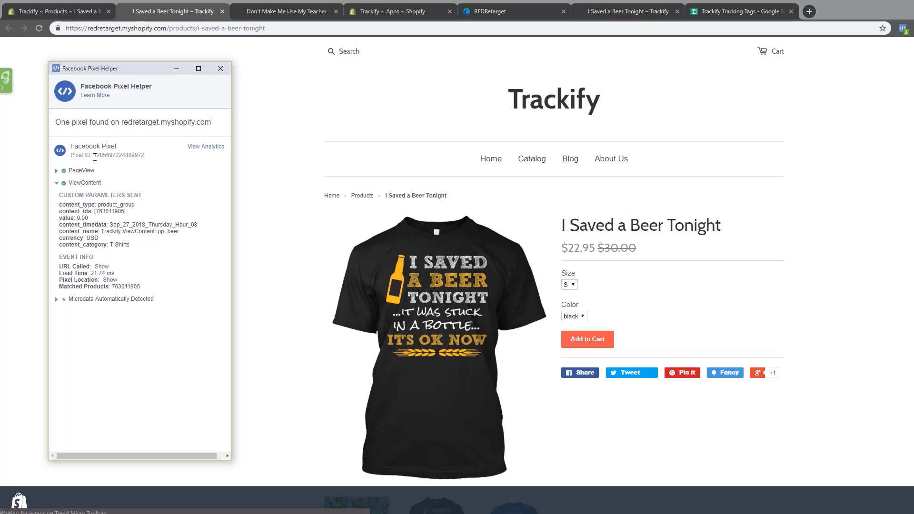
pyautogui.moveTo(94, 155); pyautogui.dragTo(164, 161)
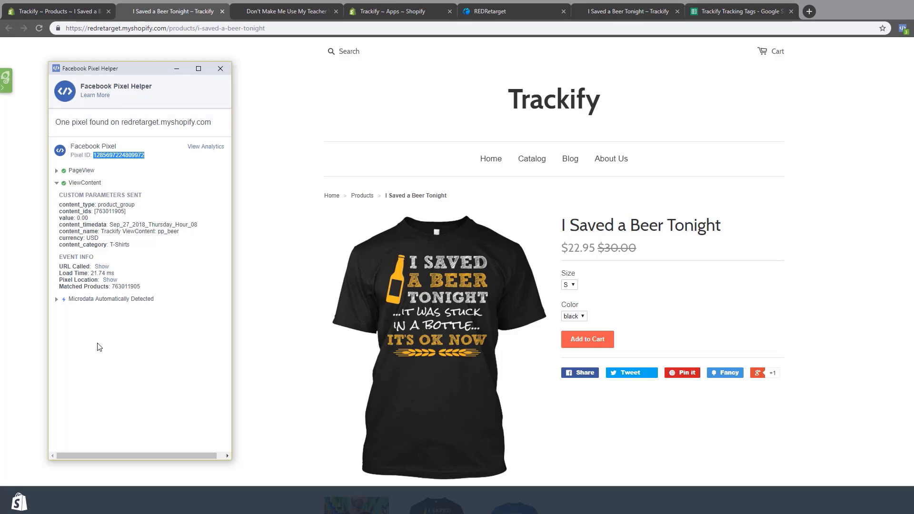